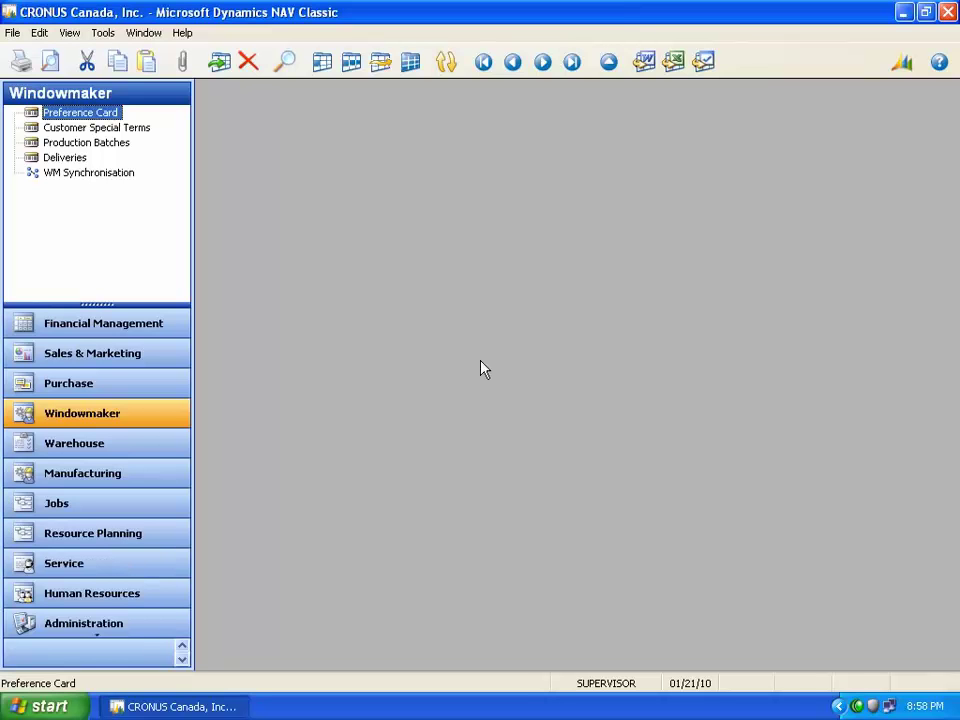
Create sales order 1028 with customer TWD01, Toronto Windows & Doors
click(165, 362)
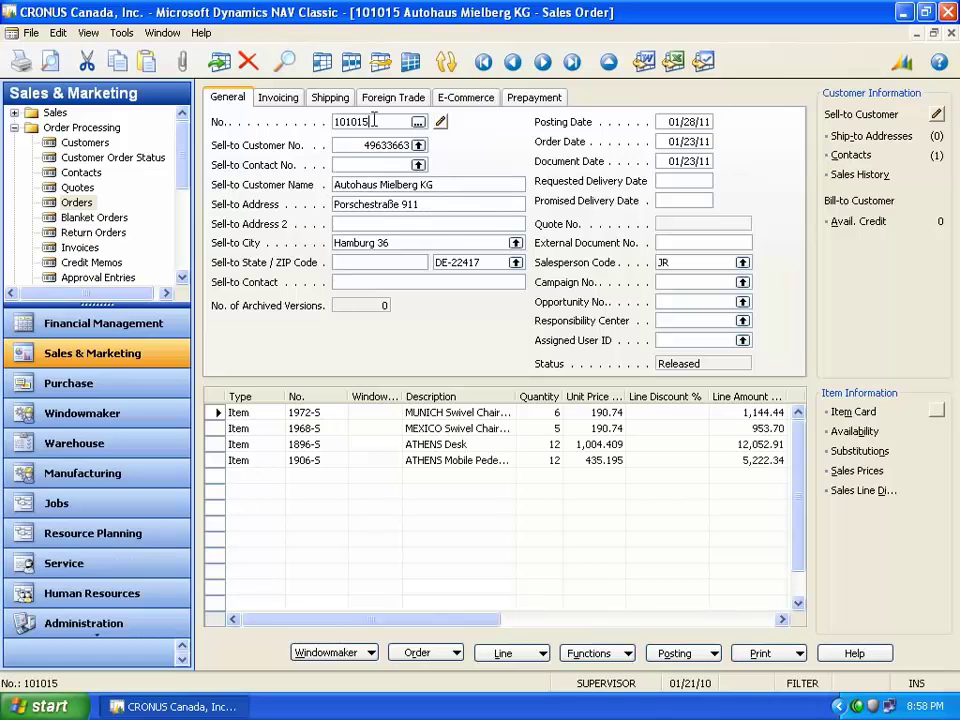
key(F3)
key(Return)
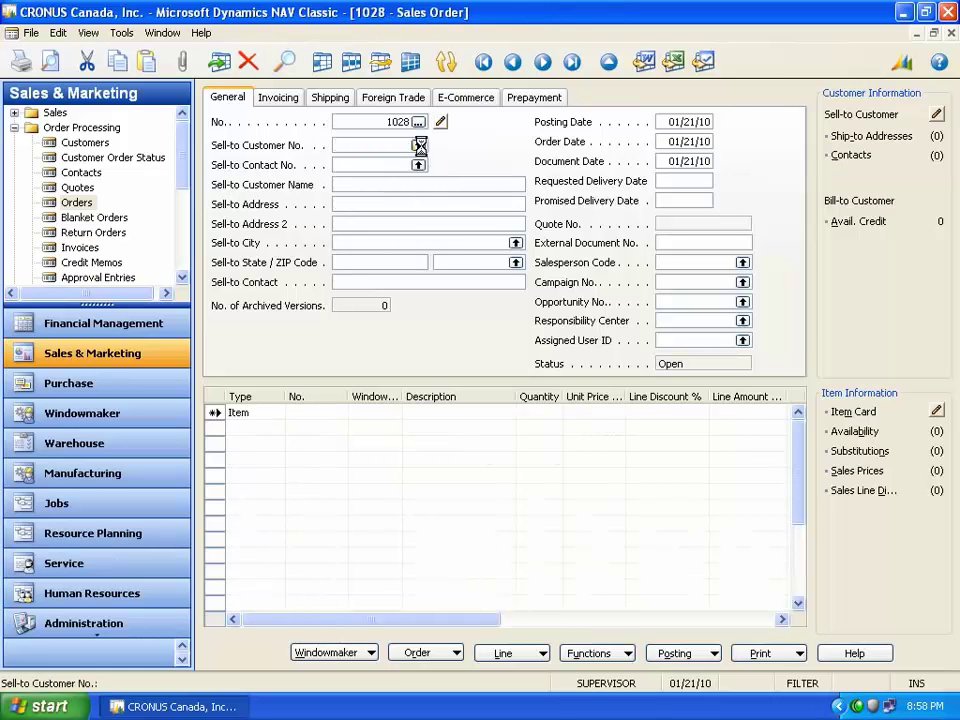
click(418, 145)
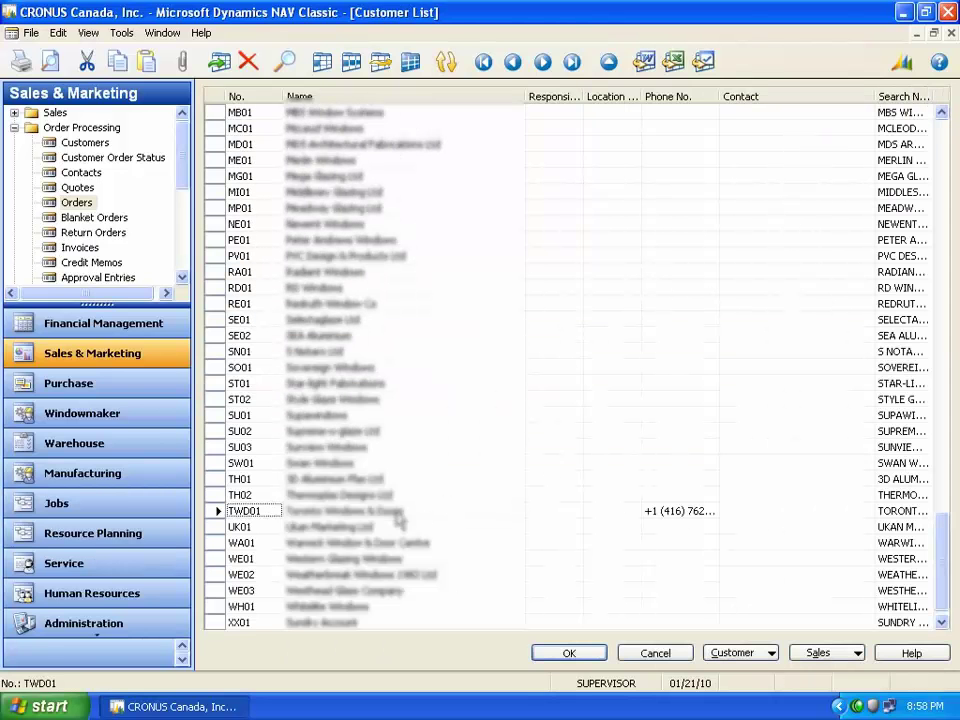
click(558, 653)
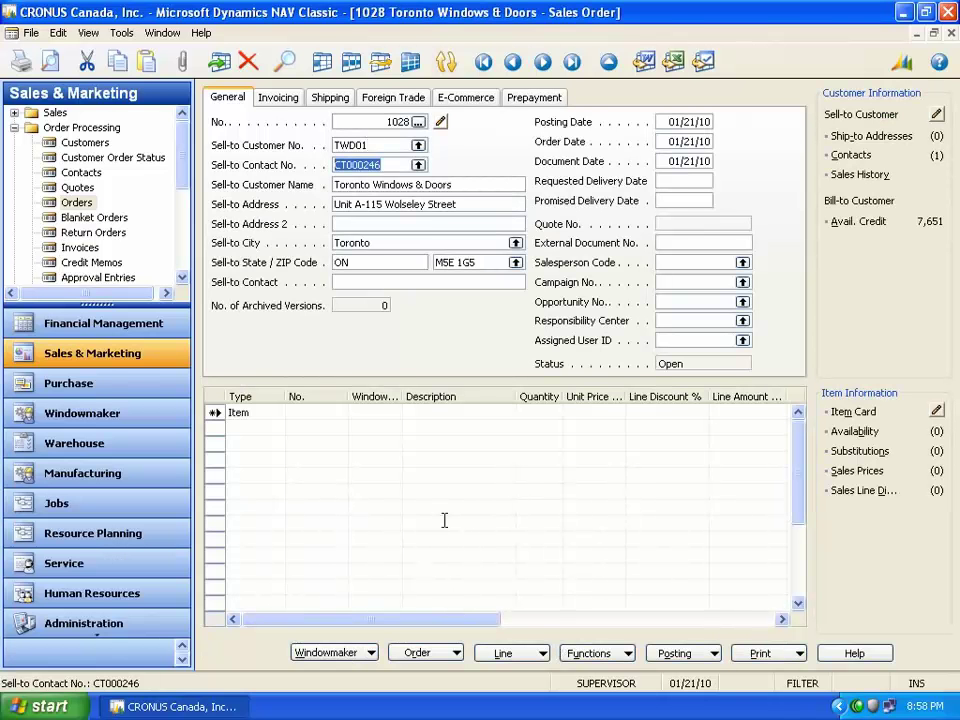
click(333, 652)
Add a new configured window item and give it an arch shape
click(360, 567)
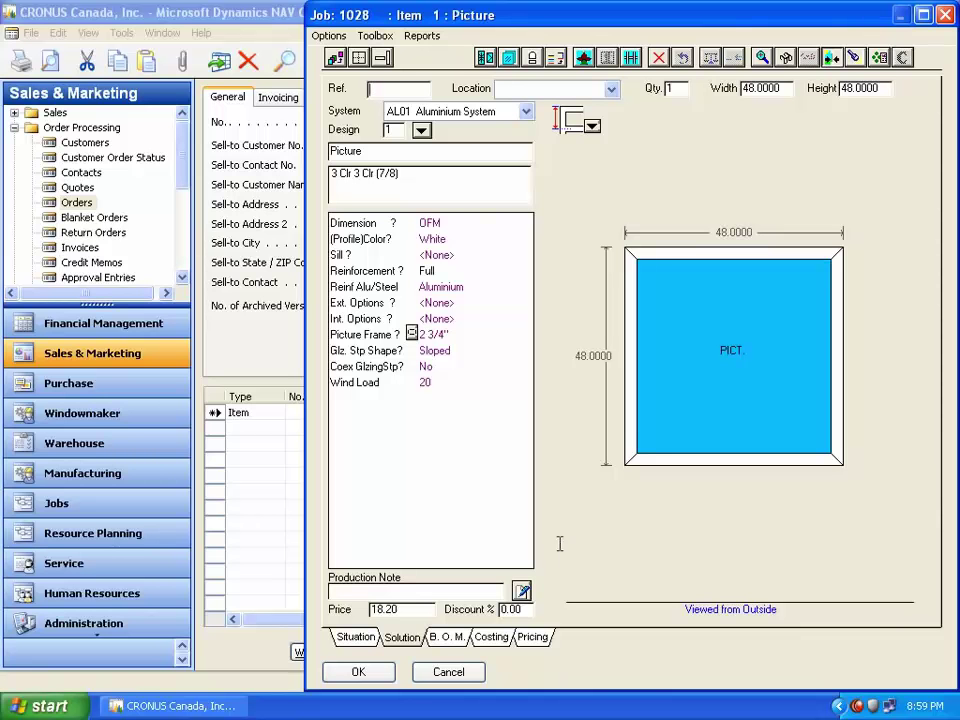
click(356, 636)
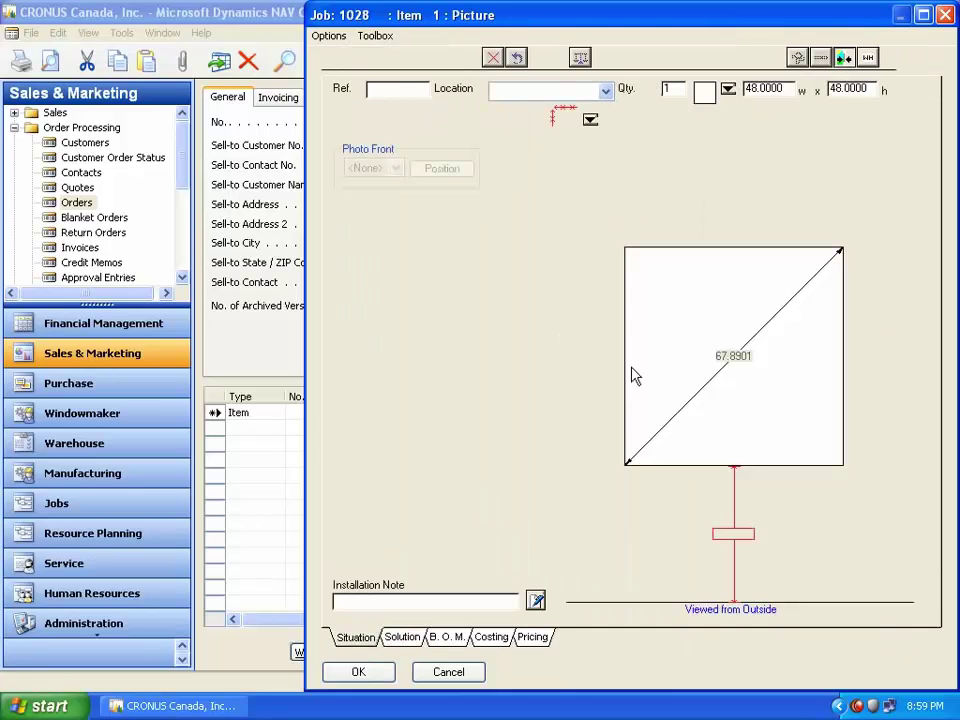
click(728, 89)
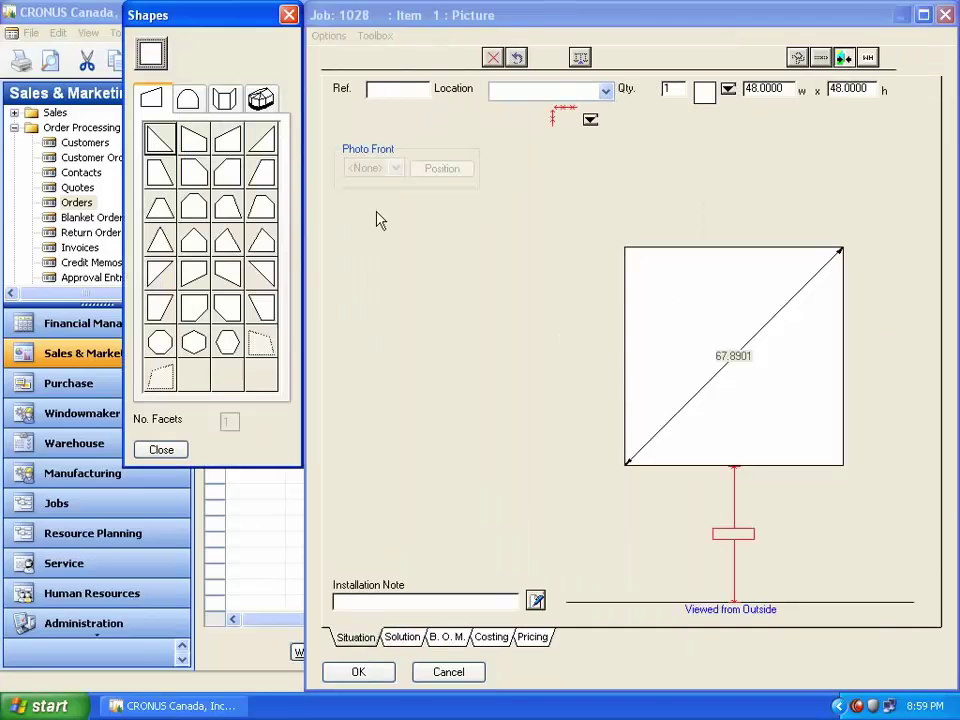
click(187, 97)
click(194, 139)
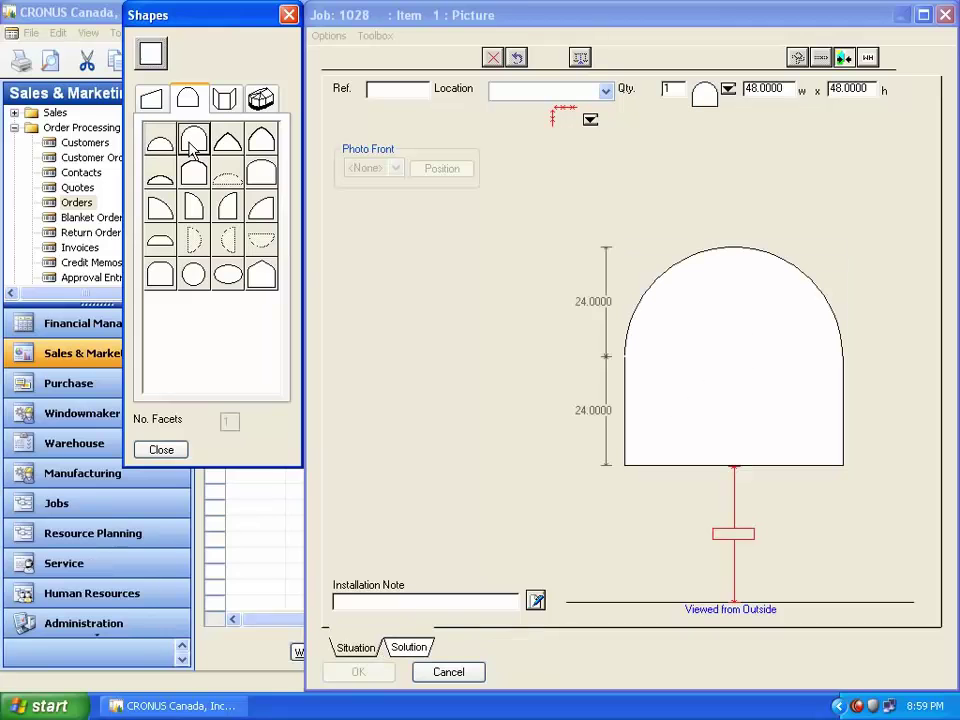
click(160, 448)
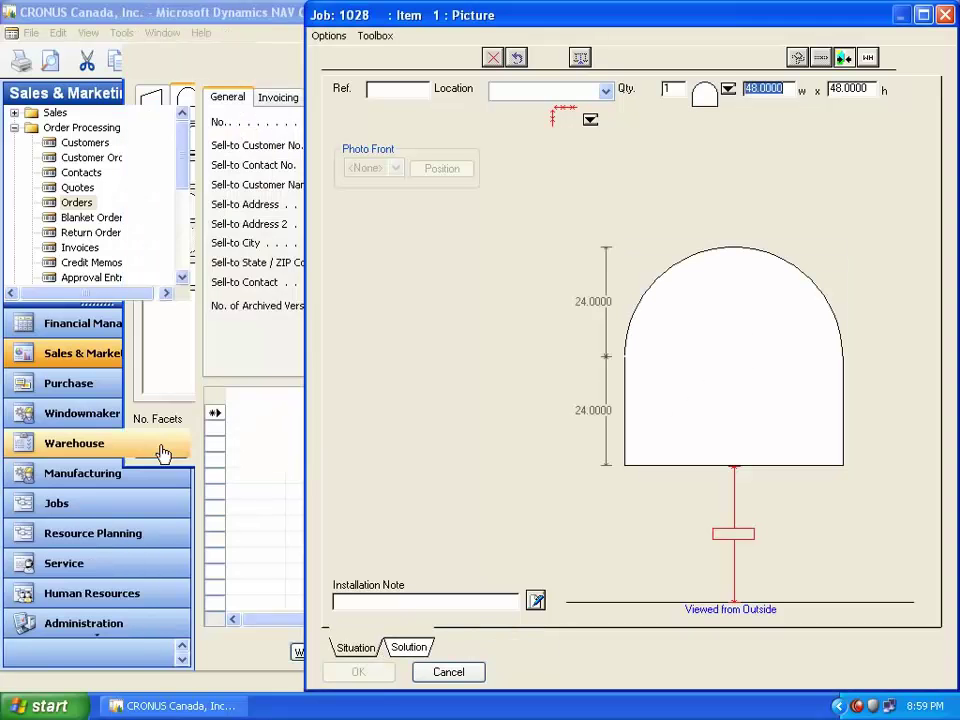
Set the arched window's height to 60
click(872, 88)
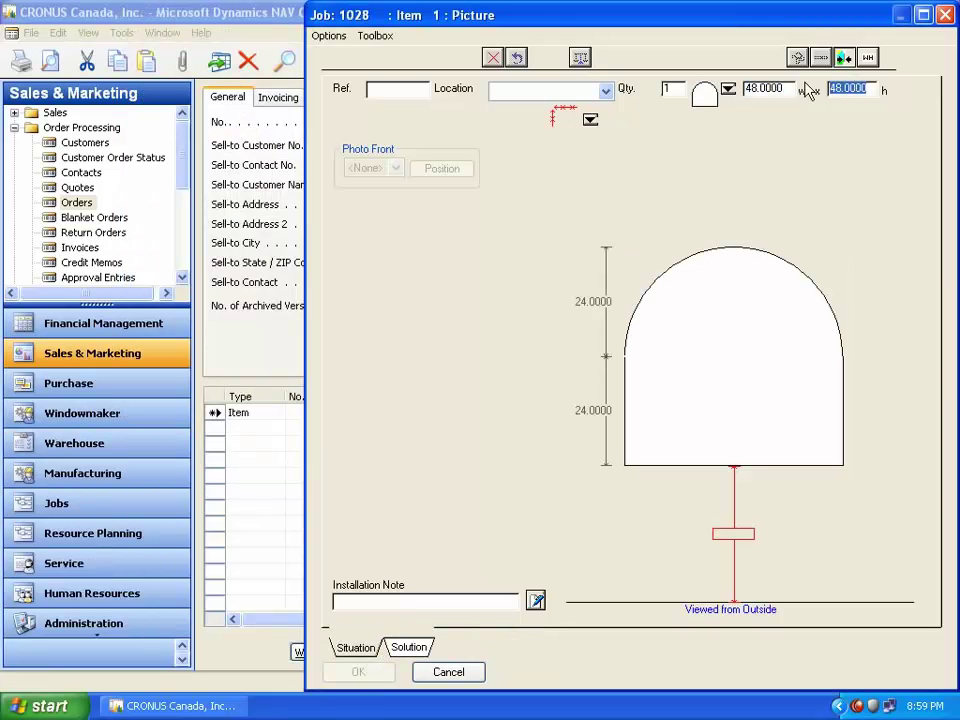
text(60)
key(Tab)
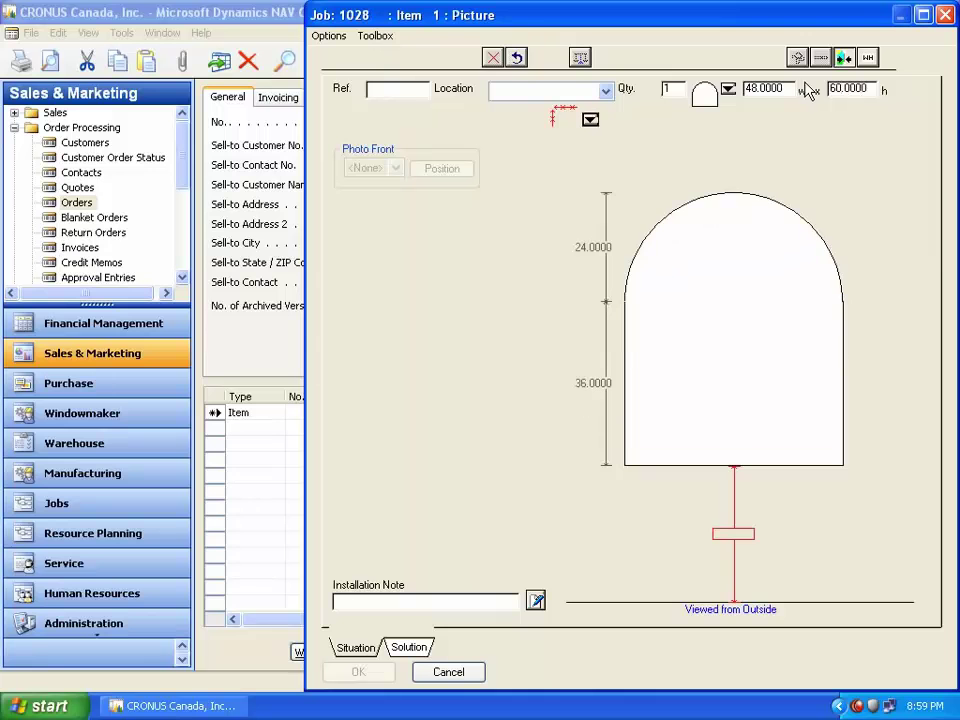
click(409, 648)
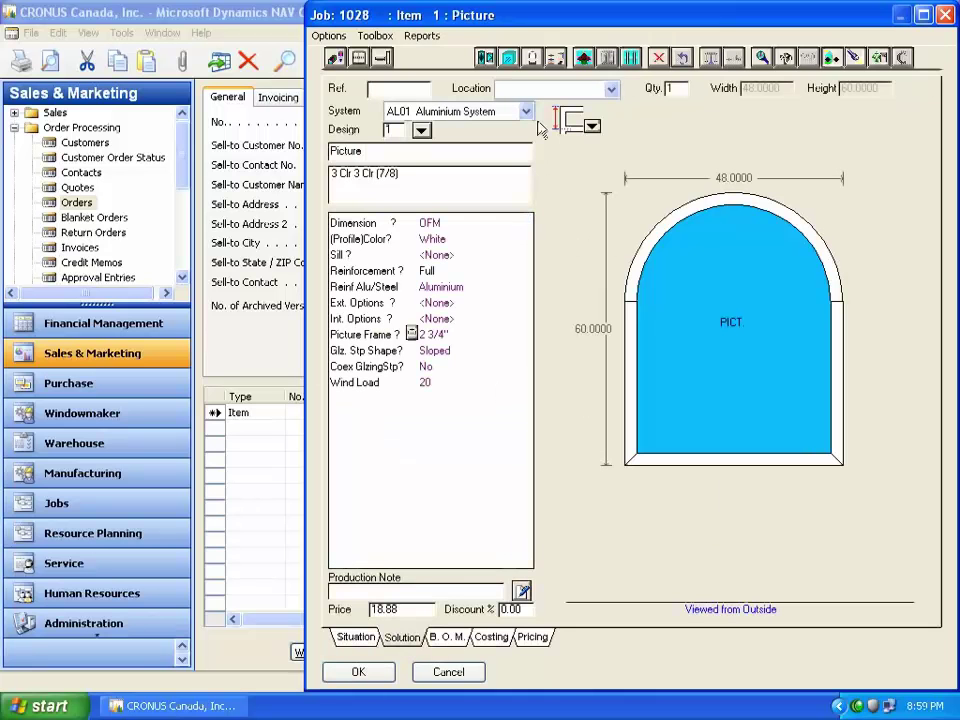
Set the system to SY01 Casement Windows with 3 Clr 3 Clr (7/8) GeoSpoke2 glazing
click(525, 111)
click(491, 141)
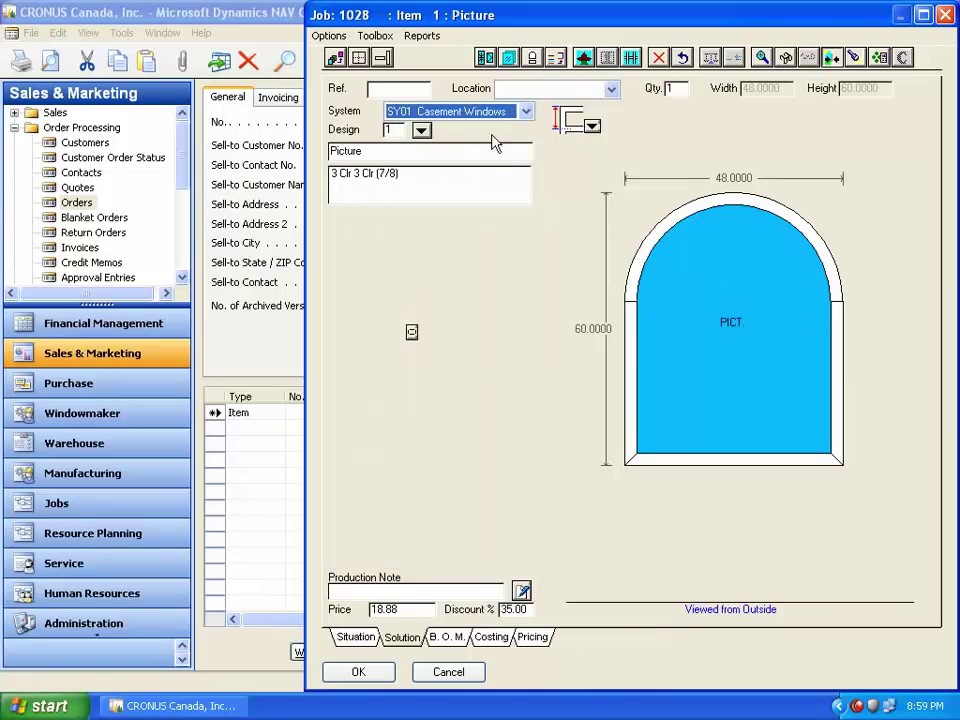
click(509, 58)
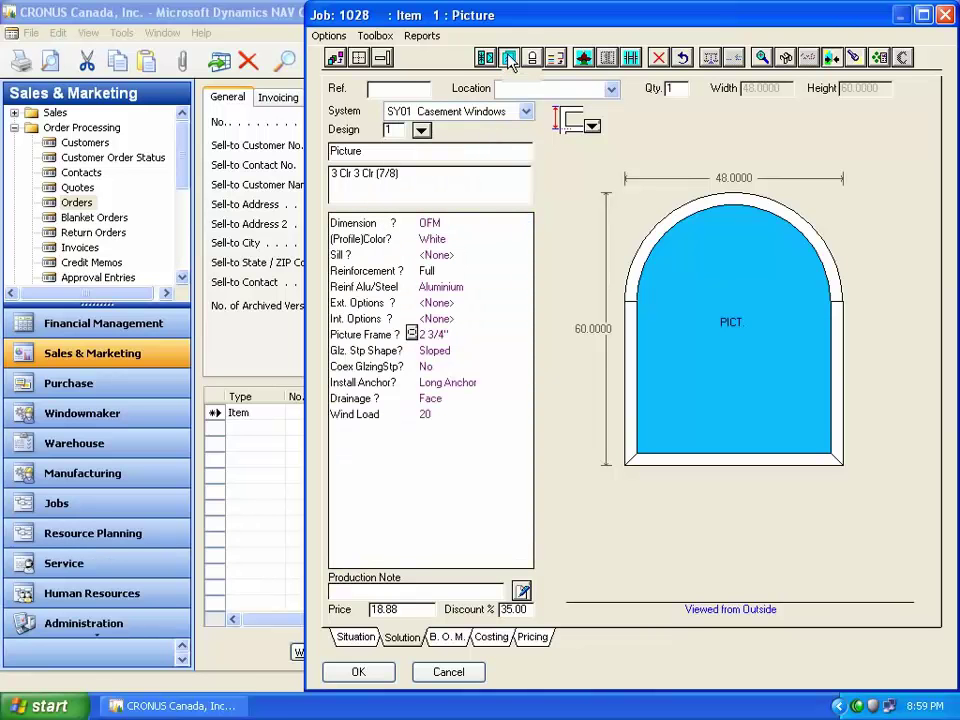
click(160, 160)
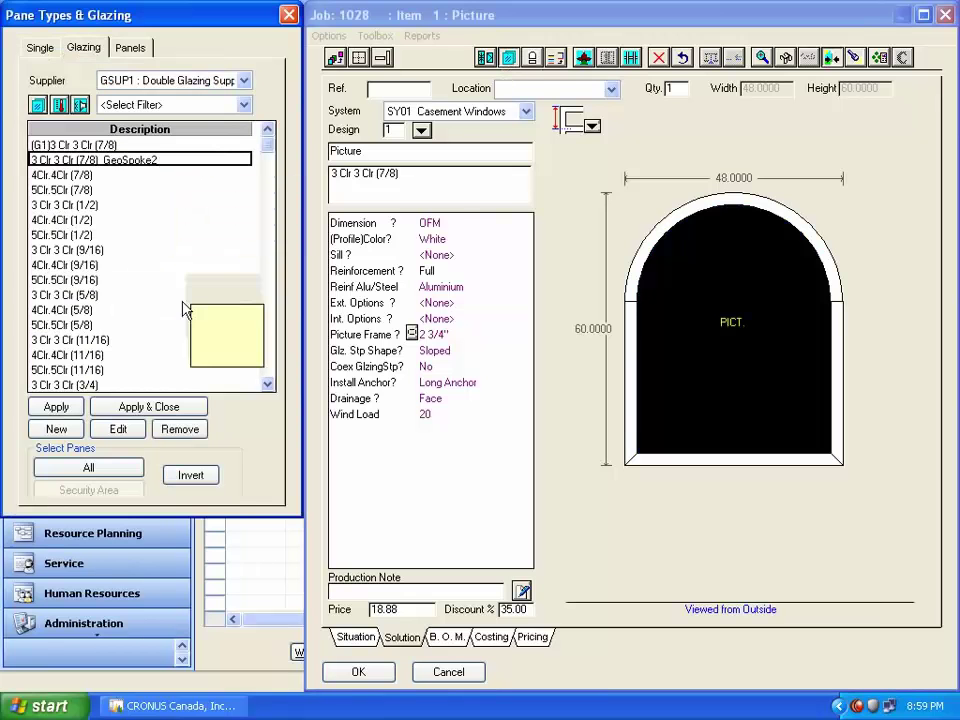
click(170, 406)
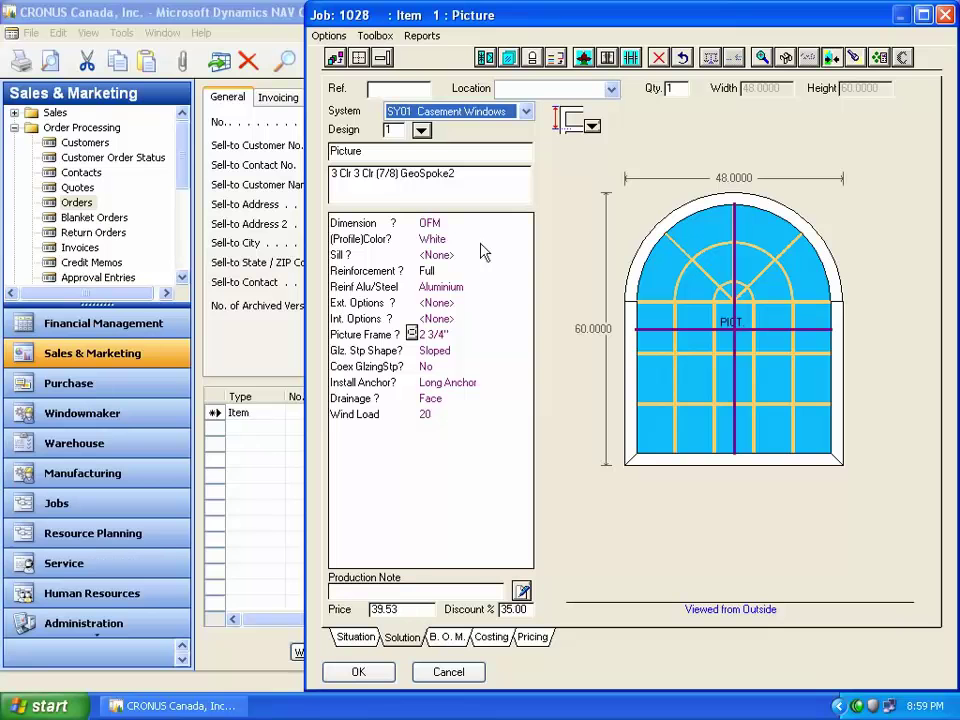
Set the profile colour to Clr 2S Ovr White, then check price, discount and B.O.M
click(487, 240)
click(504, 240)
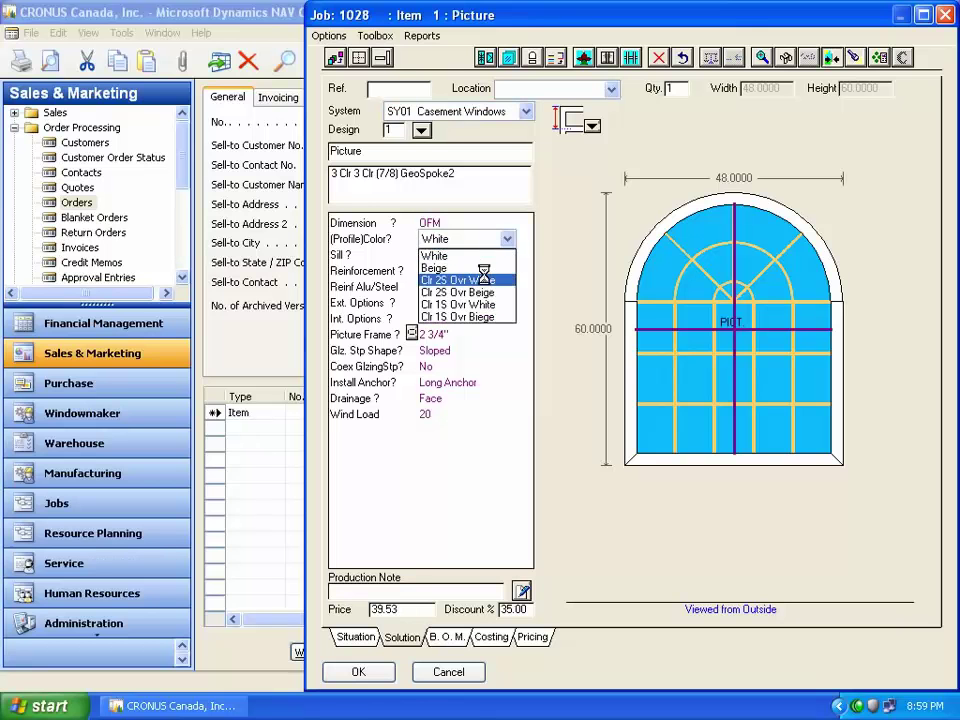
click(493, 275)
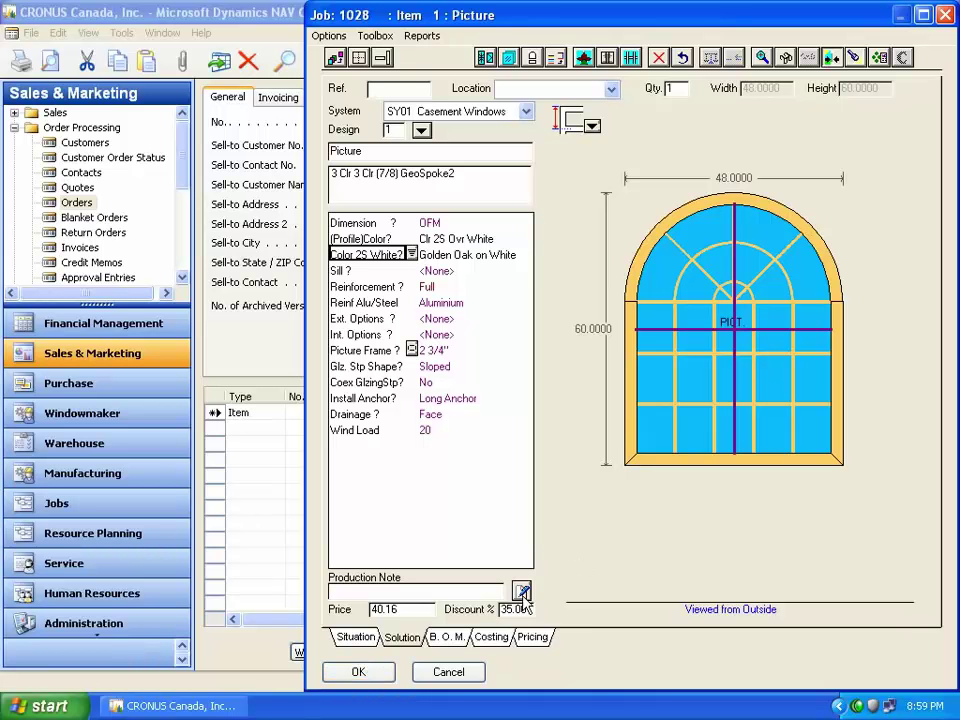
click(433, 611)
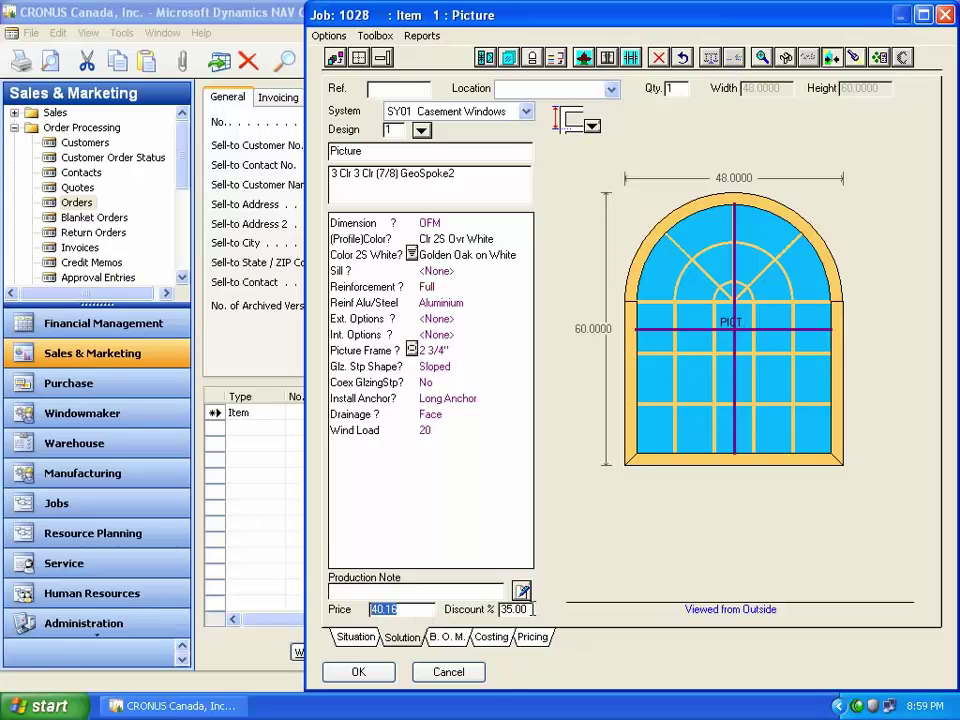
key(Tab)
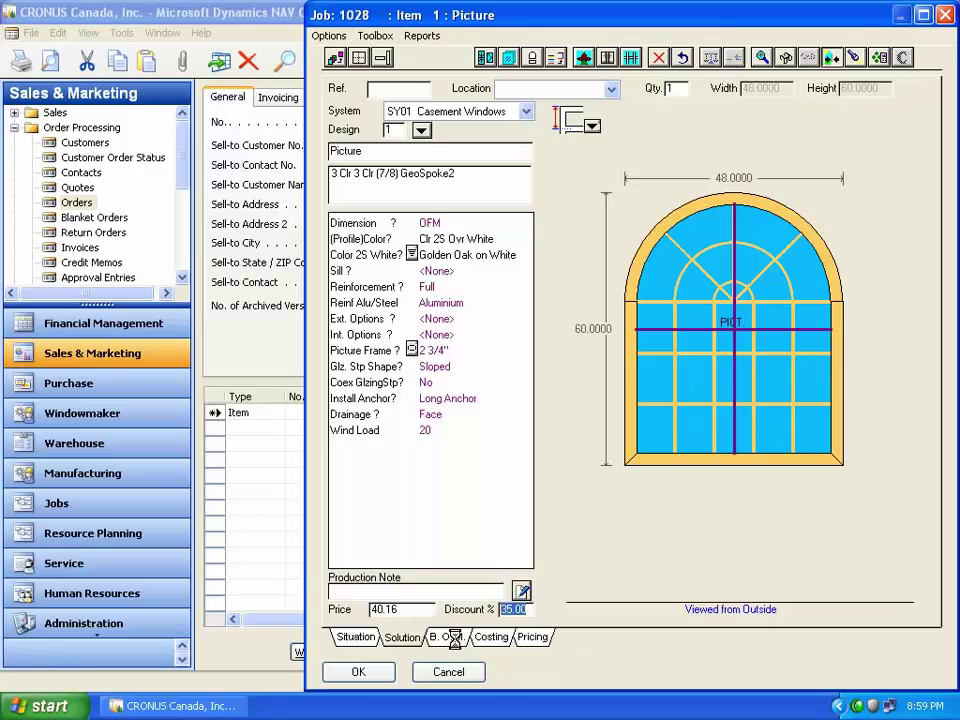
click(453, 637)
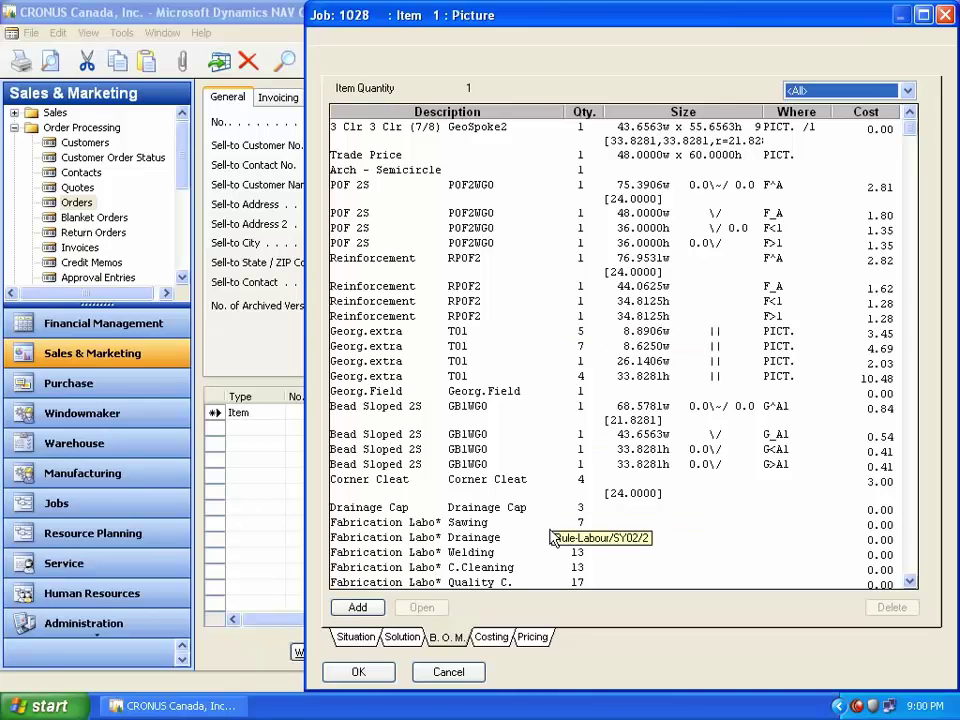
click(403, 637)
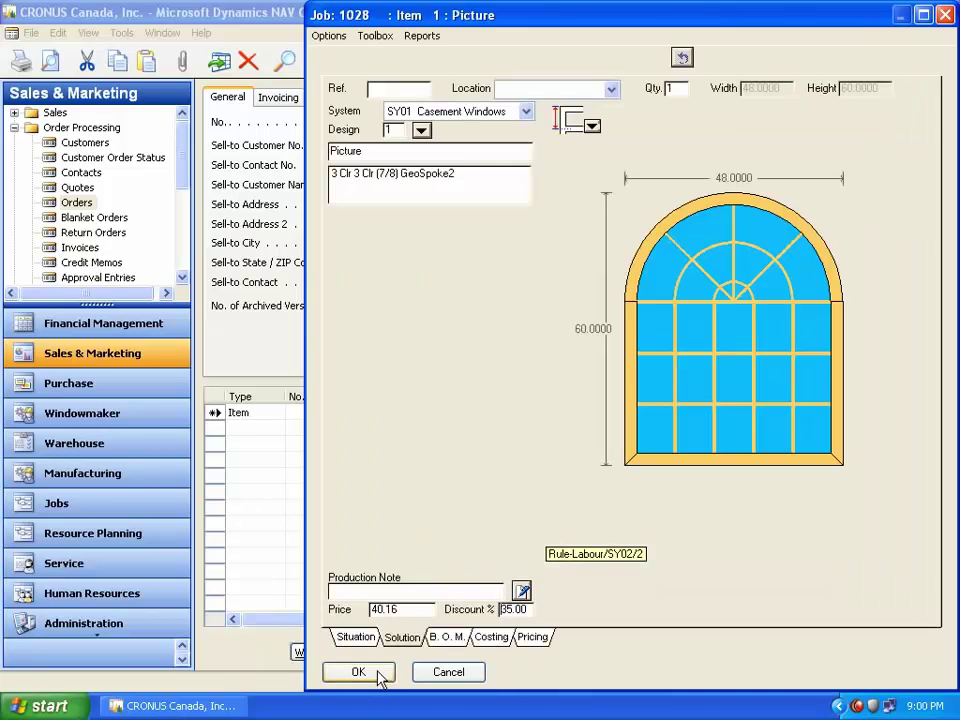
click(358, 672)
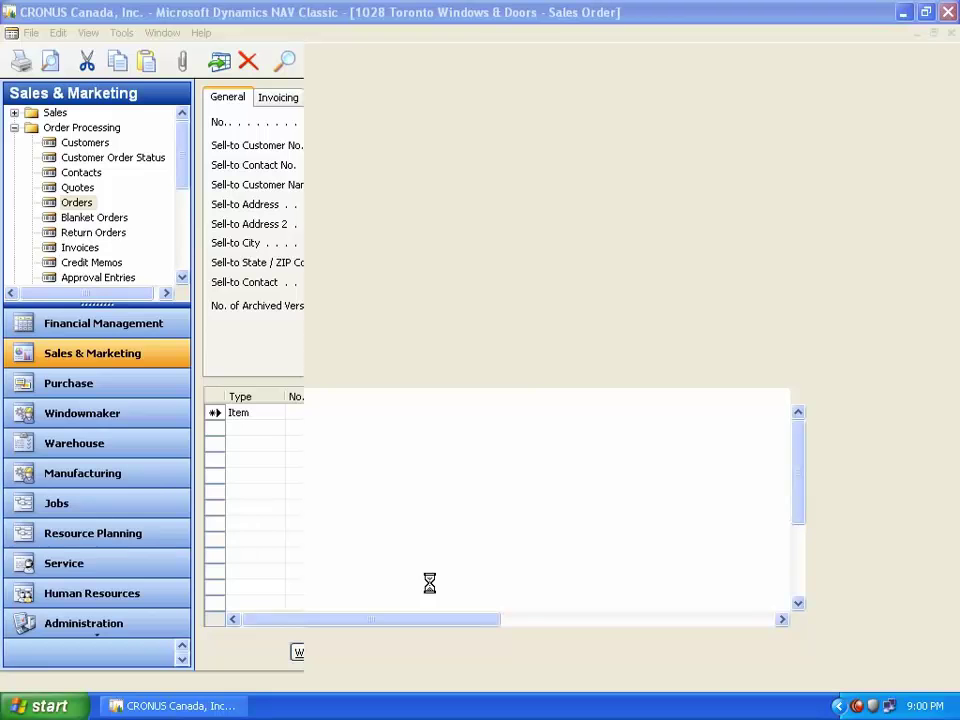
click(216, 414)
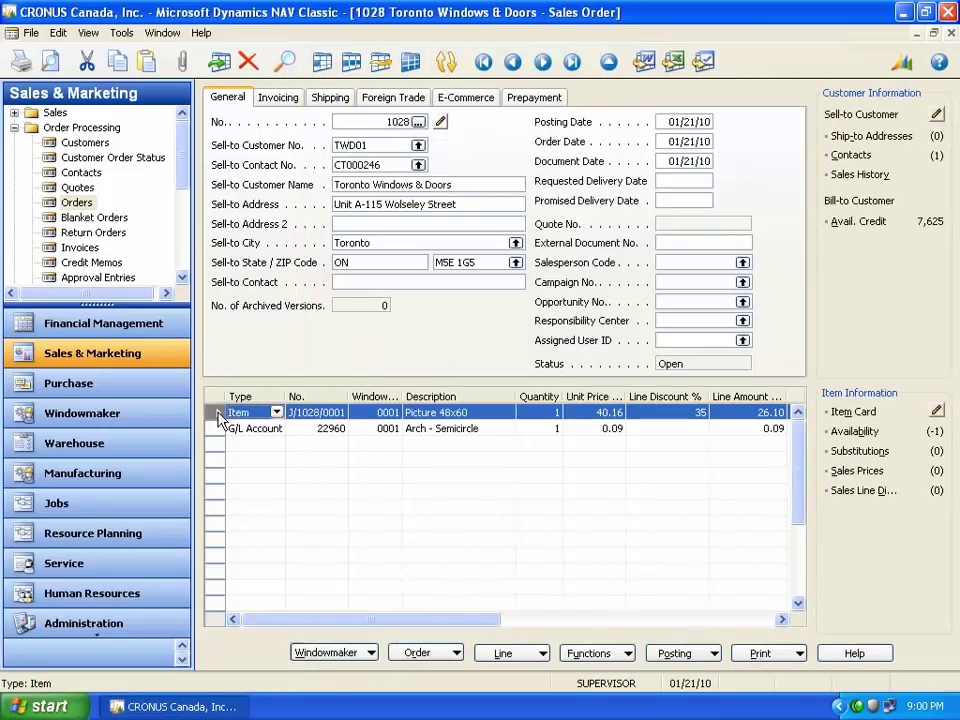
click(470, 420)
click(558, 412)
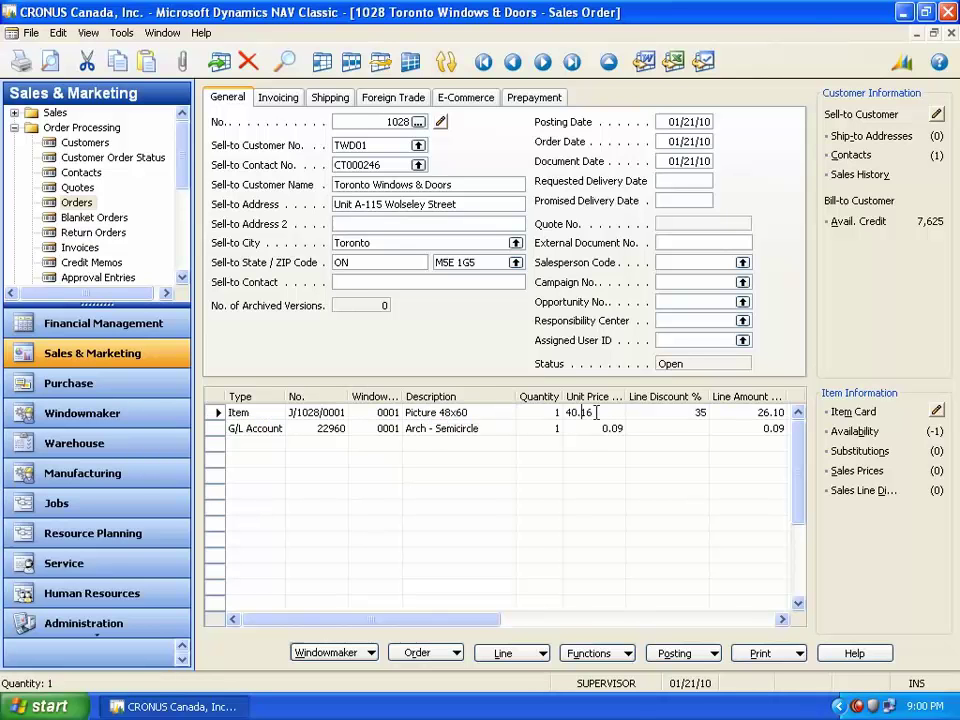
click(662, 412)
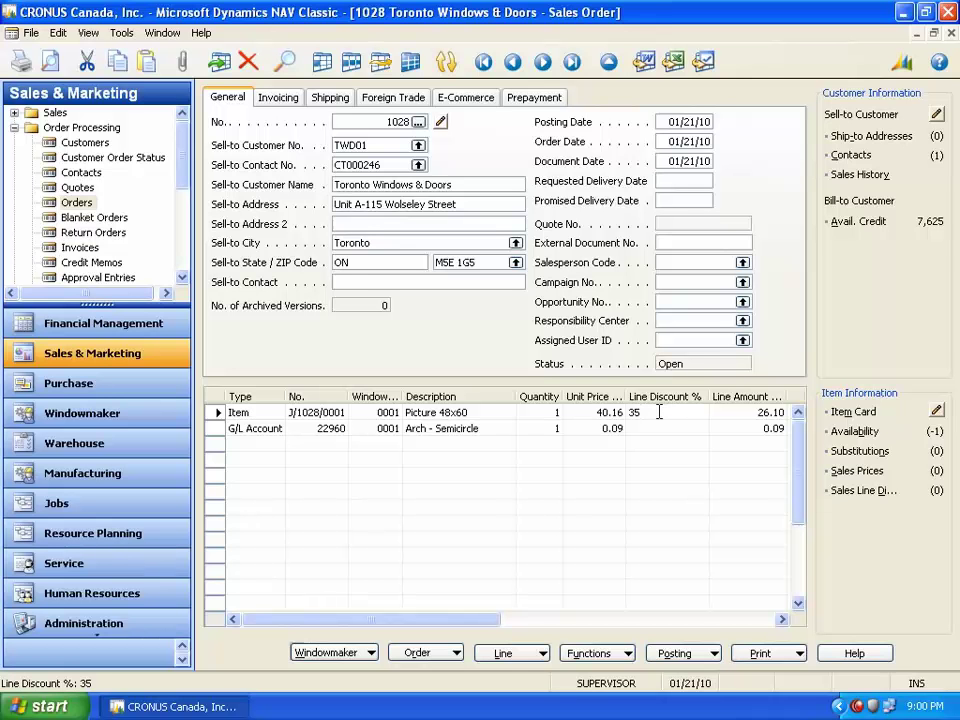
click(484, 418)
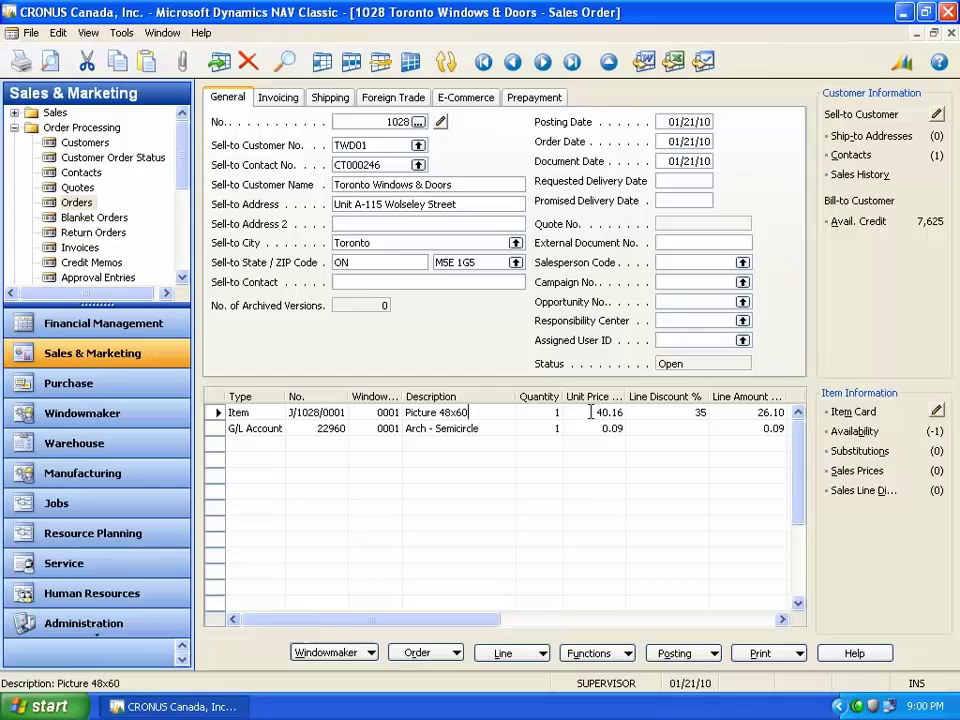
click(849, 411)
click(742, 181)
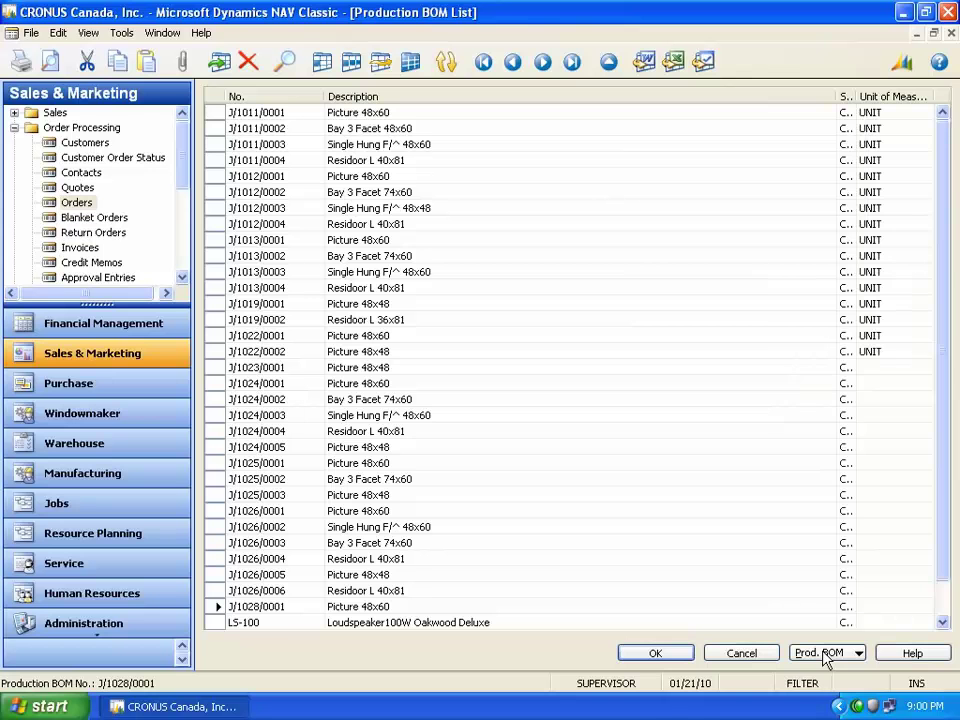
click(826, 653)
click(815, 567)
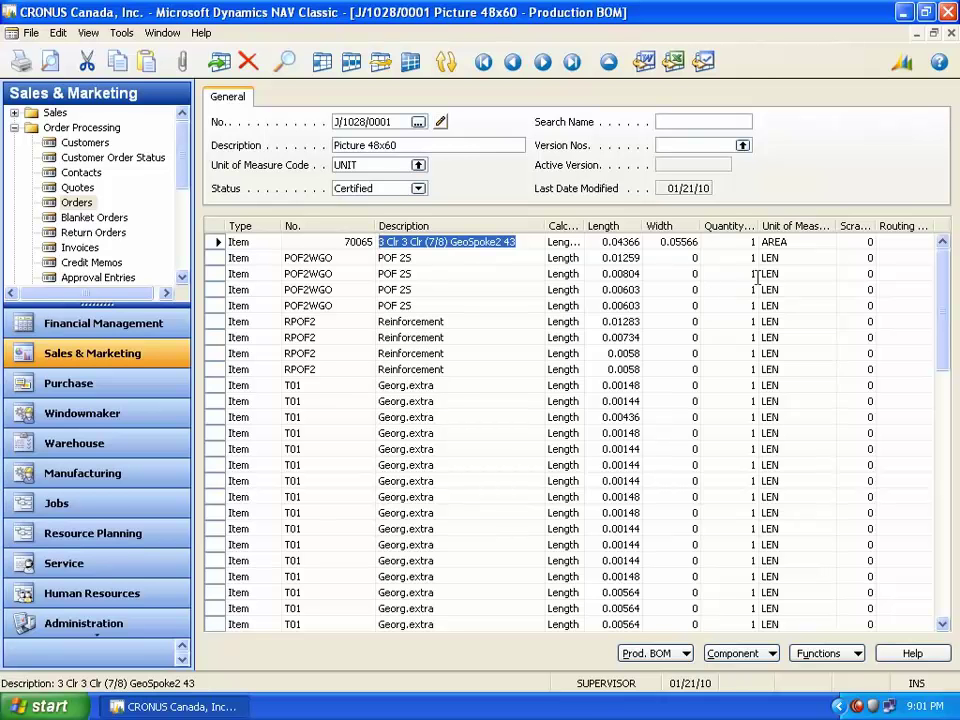
click(951, 34)
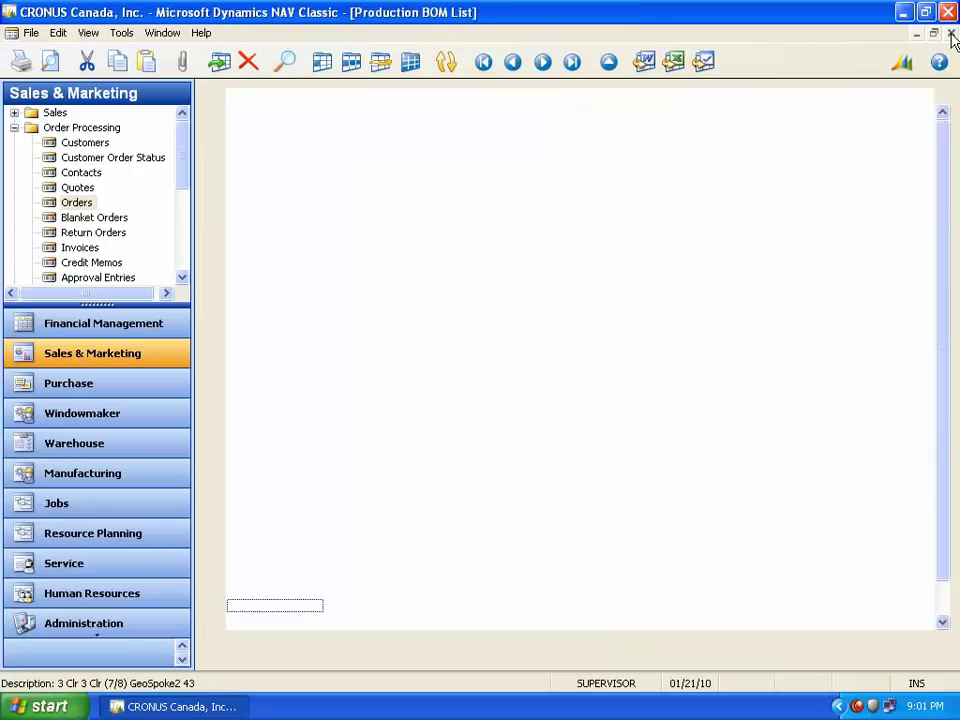
click(951, 34)
click(951, 34)
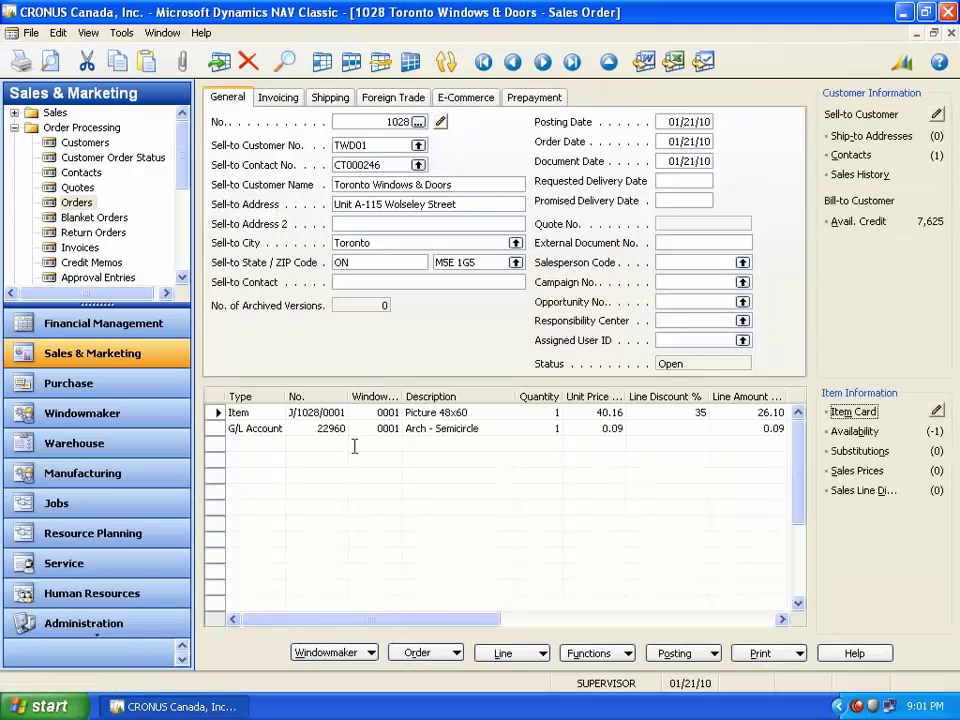
Select the Picture 48x60 line and start a new Windowmaker window on order 1028
click(218, 430)
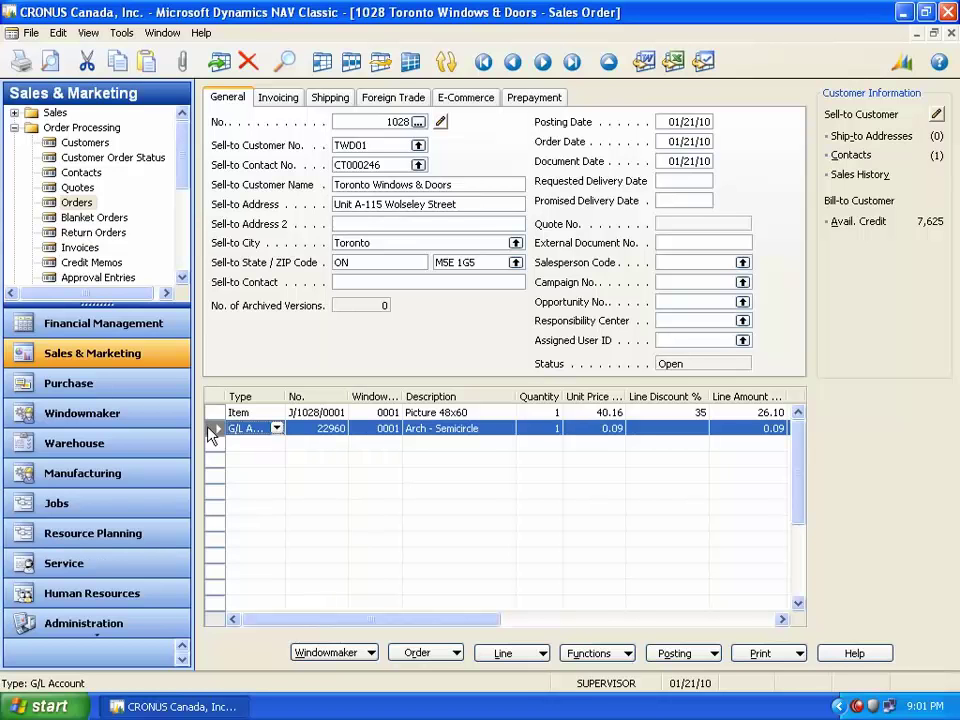
click(214, 416)
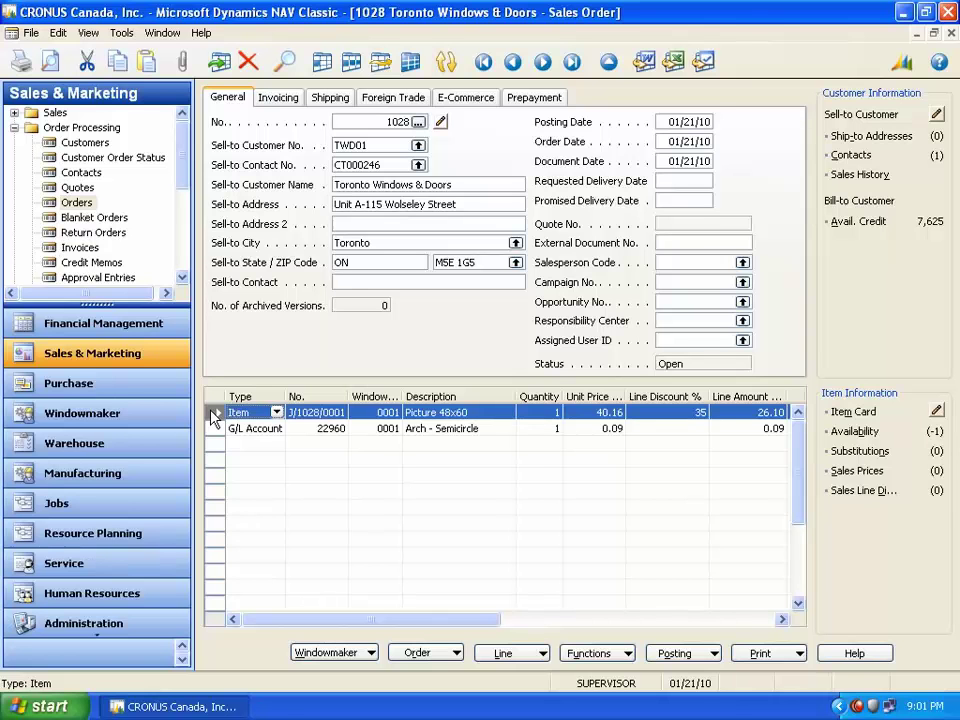
click(349, 652)
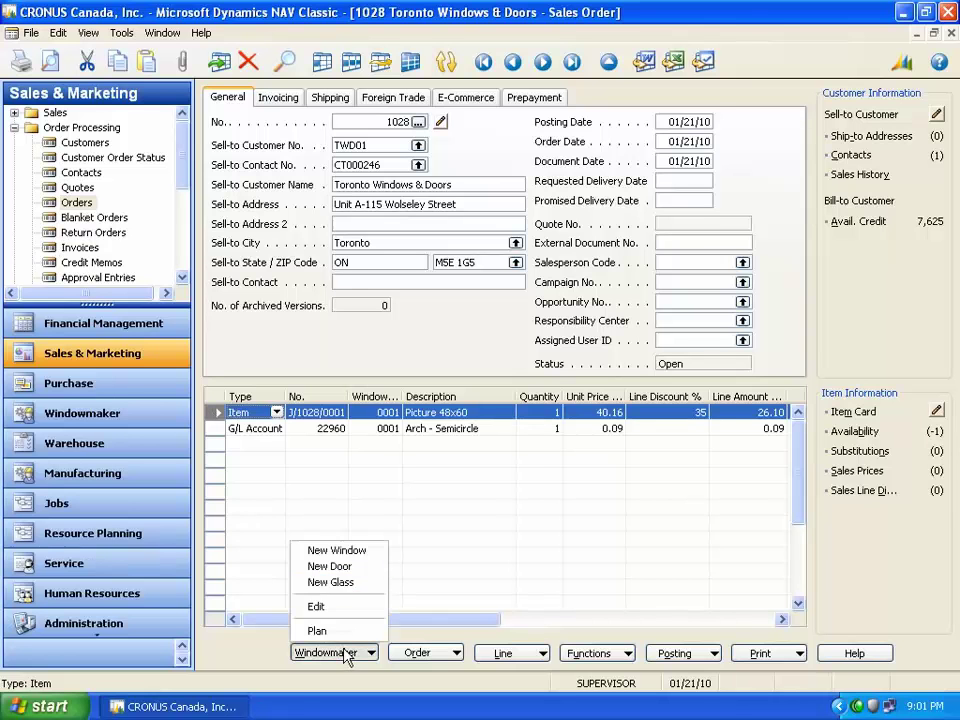
click(356, 551)
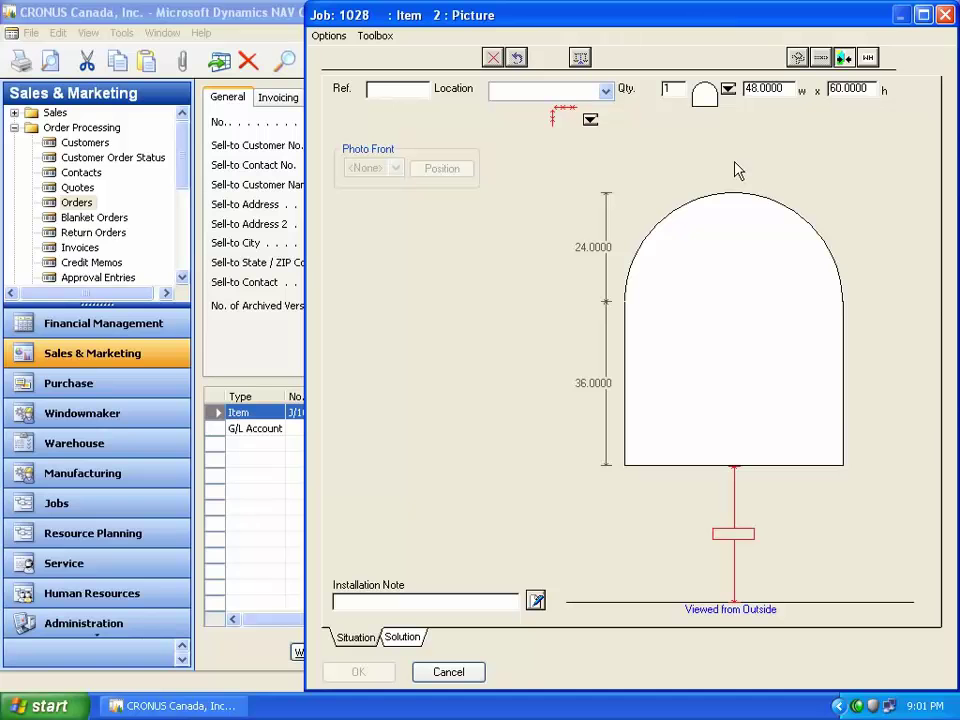
Give the new window the three-facet bay shape
click(728, 89)
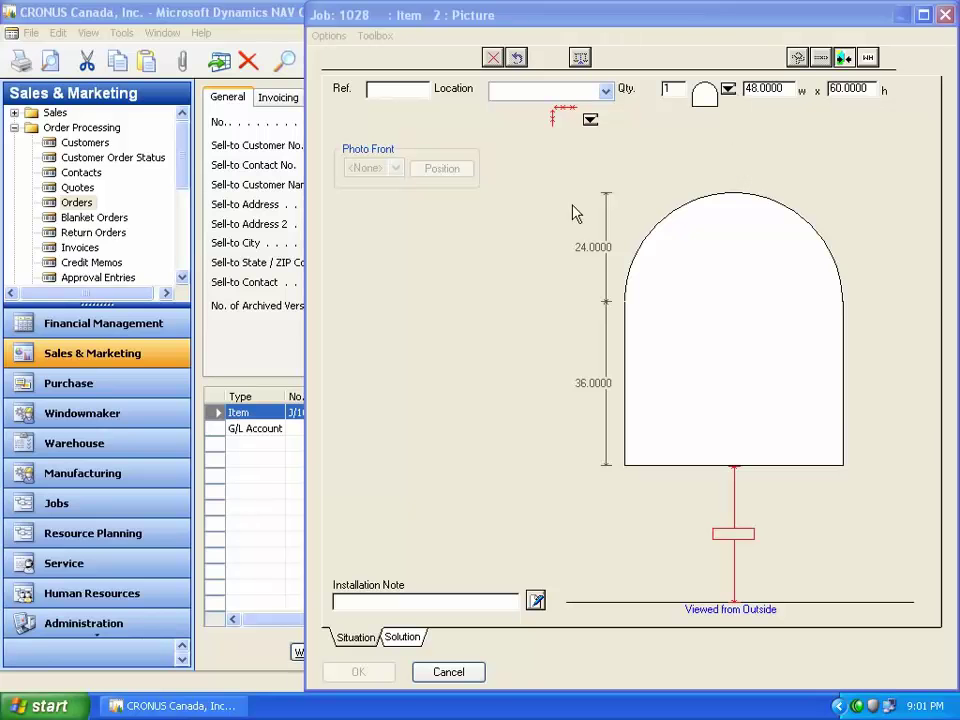
click(224, 98)
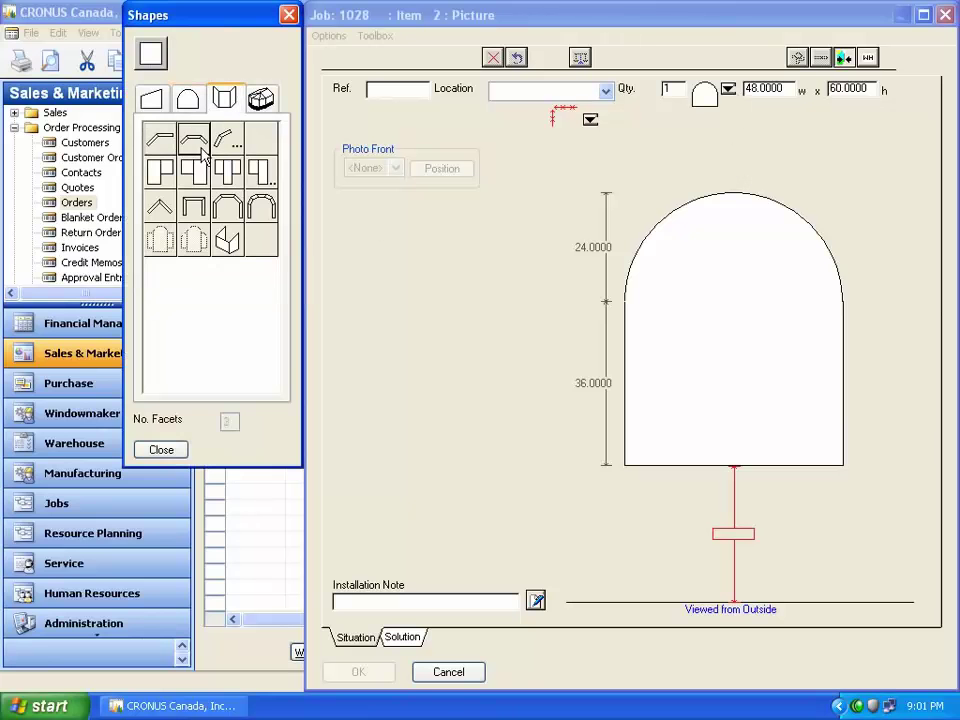
click(193, 140)
click(165, 446)
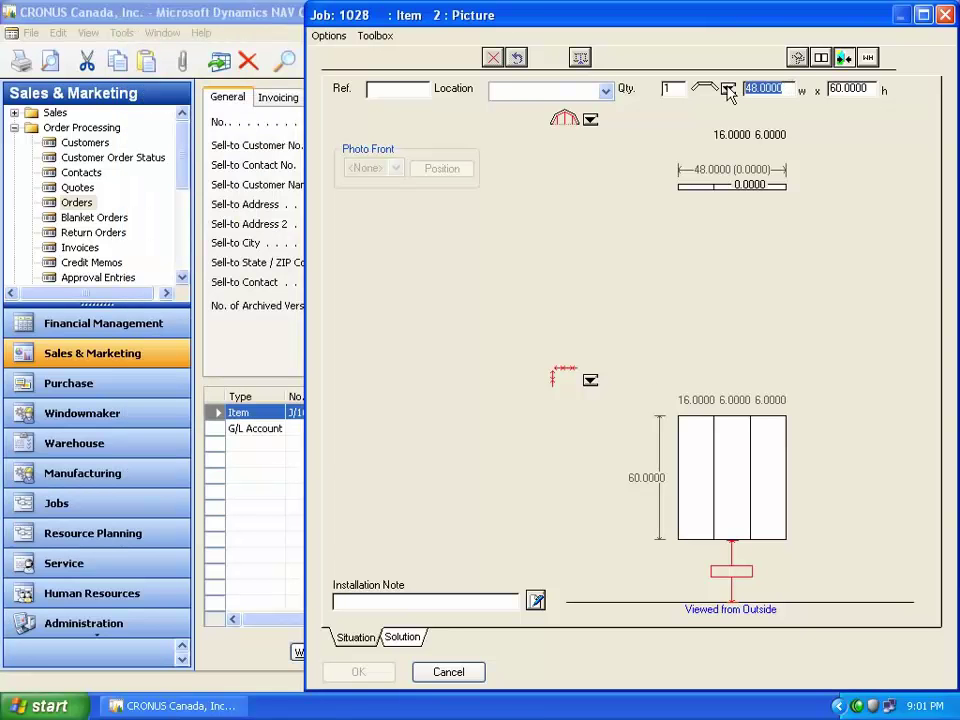
Set the bay width to 74, middle facet to 30 and projection to 15
text(74)
key(Tab)
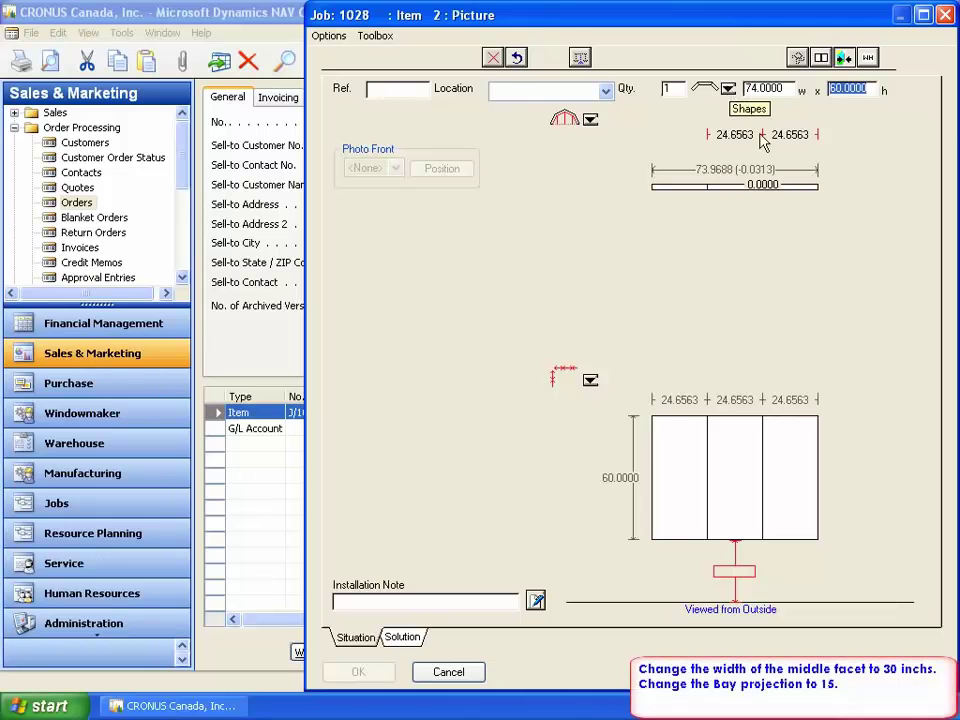
click(739, 136)
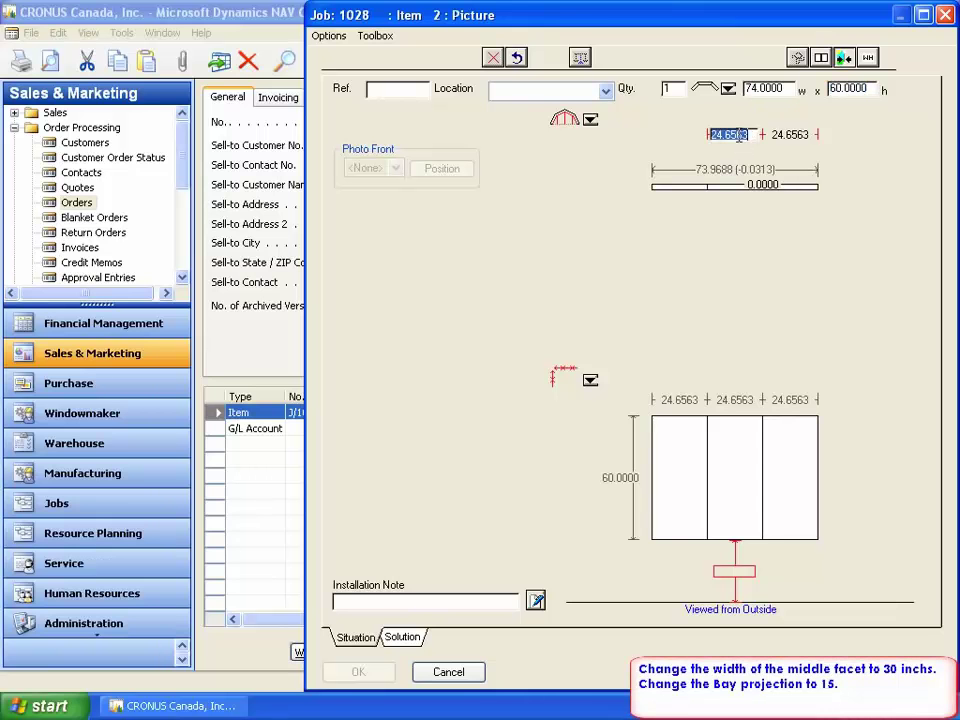
text(30)
key(Tab)
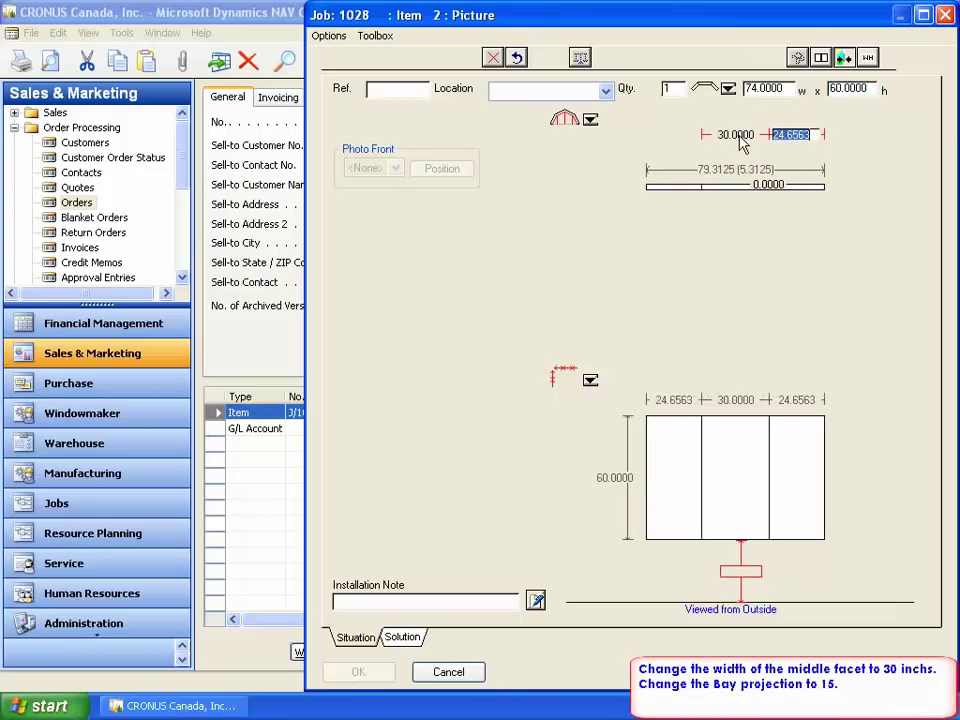
click(775, 184)
text(15)
key(Return)
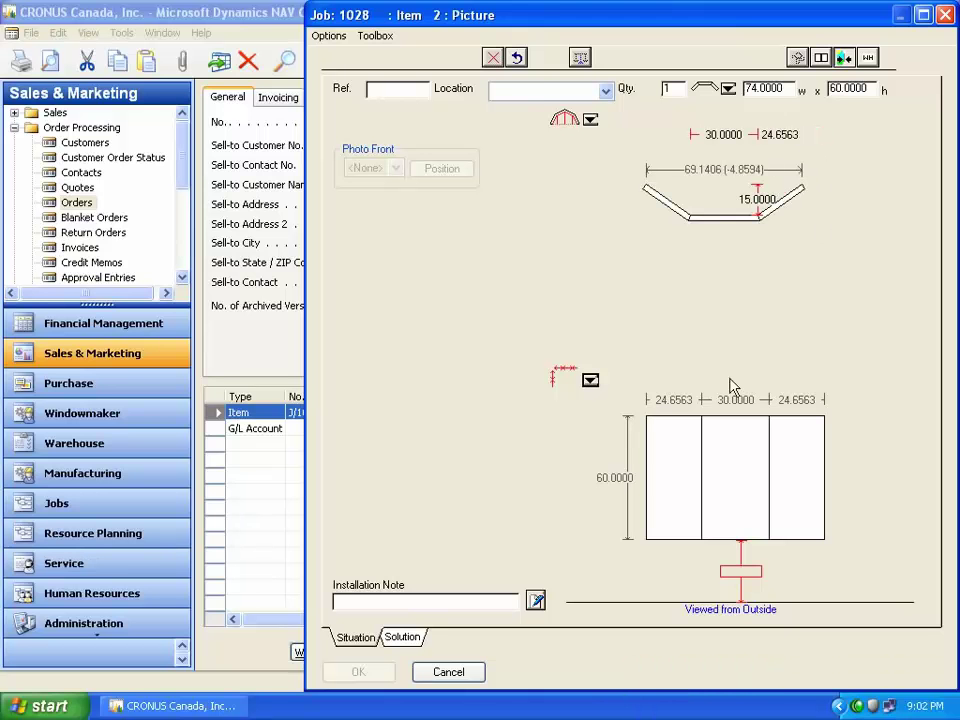
click(405, 637)
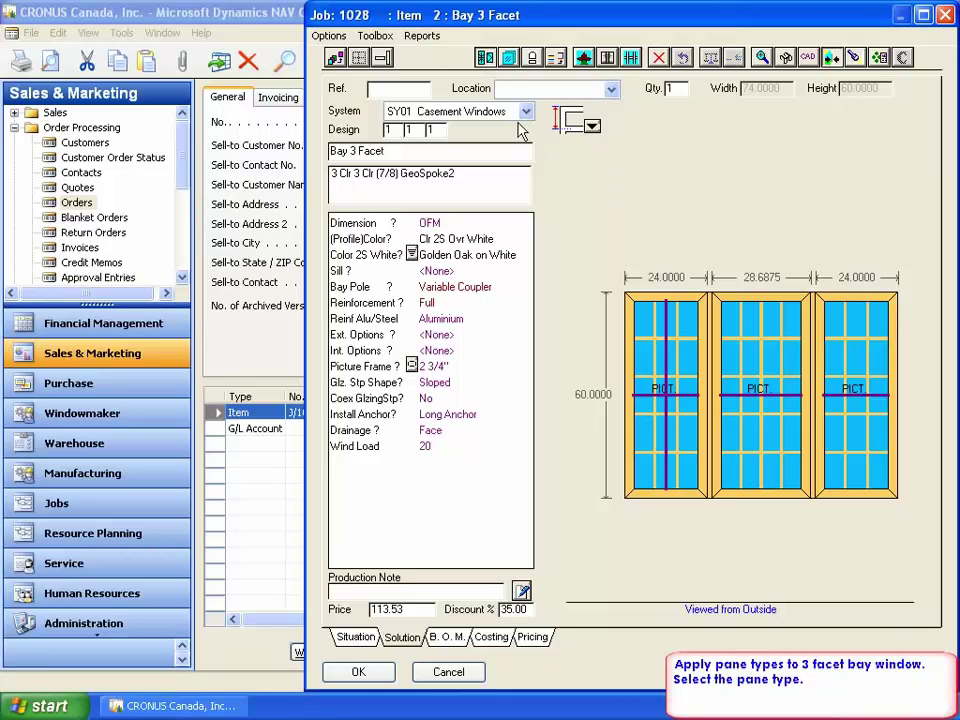
Make facet one a Left and facet three a Right casement, then save the bay to the order
click(116, 153)
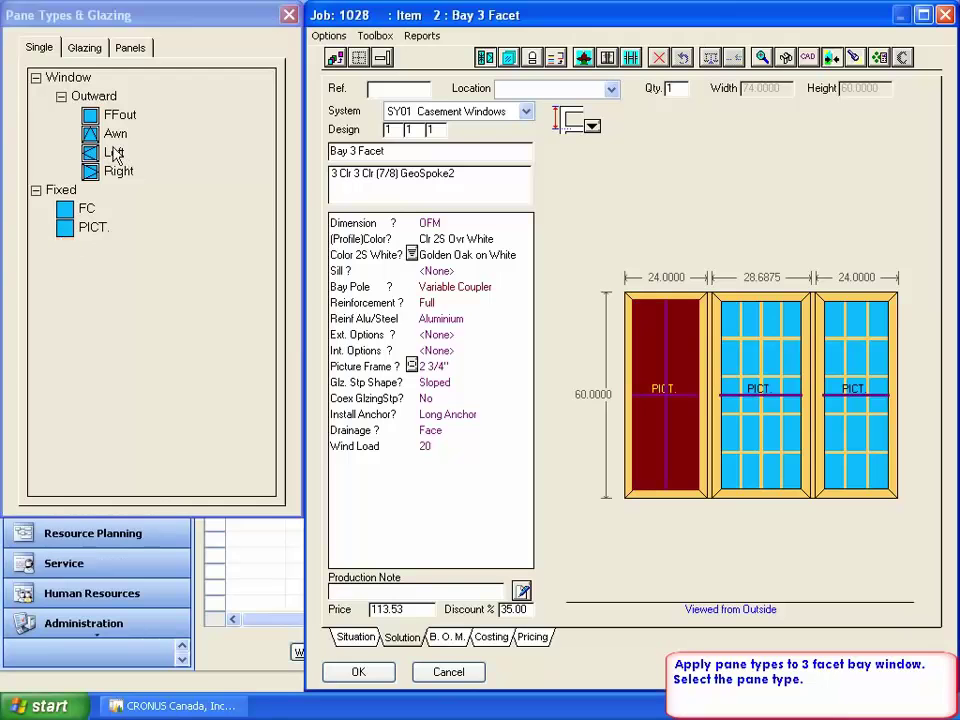
click(115, 155)
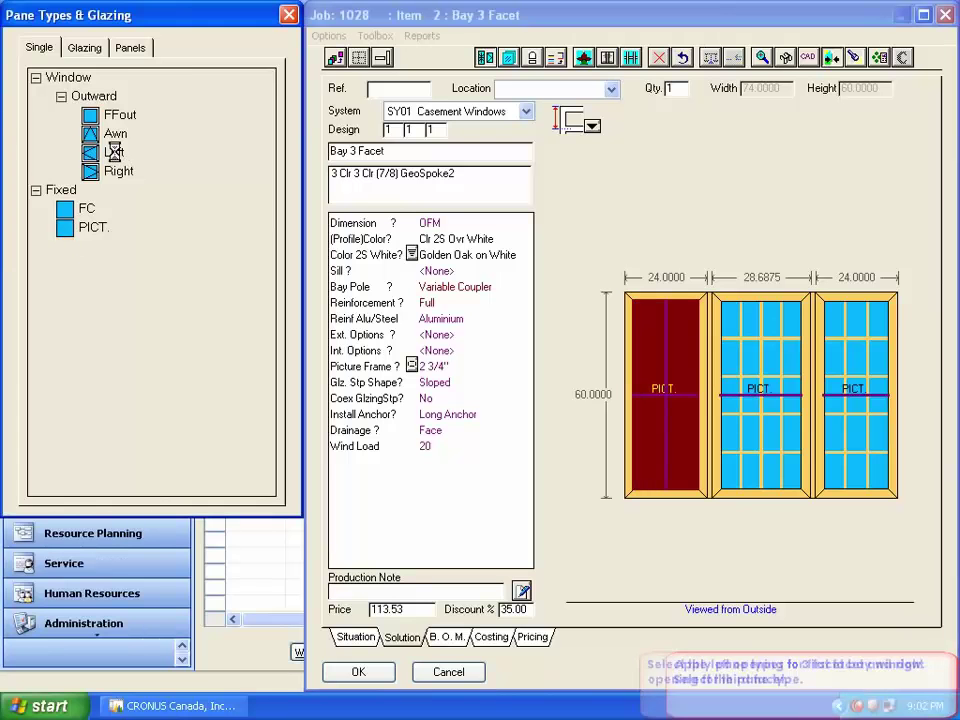
click(821, 326)
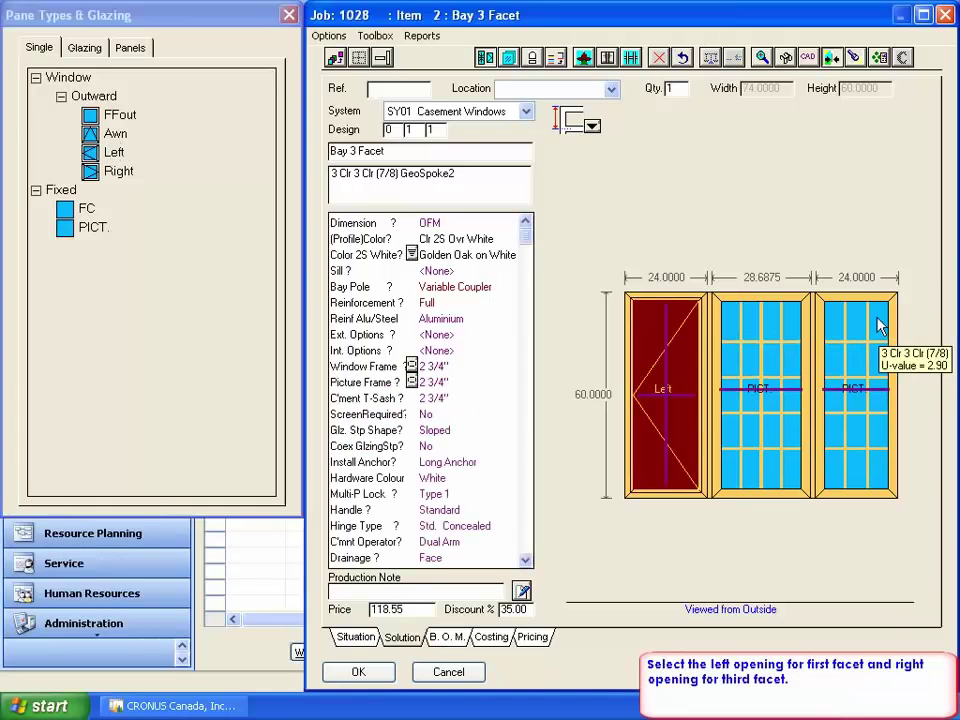
click(117, 170)
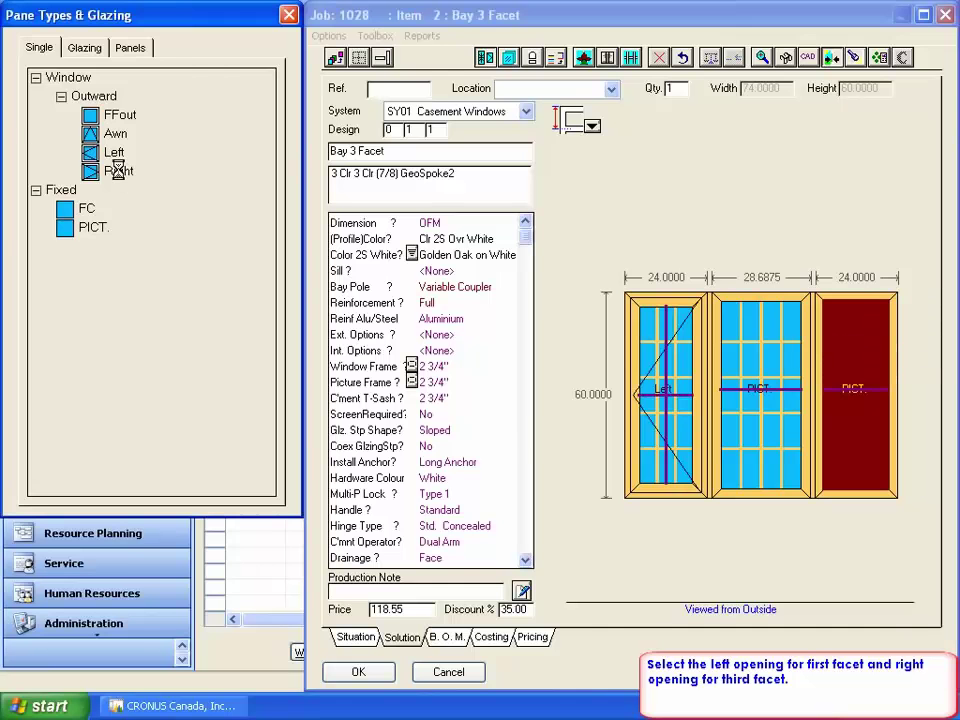
click(358, 672)
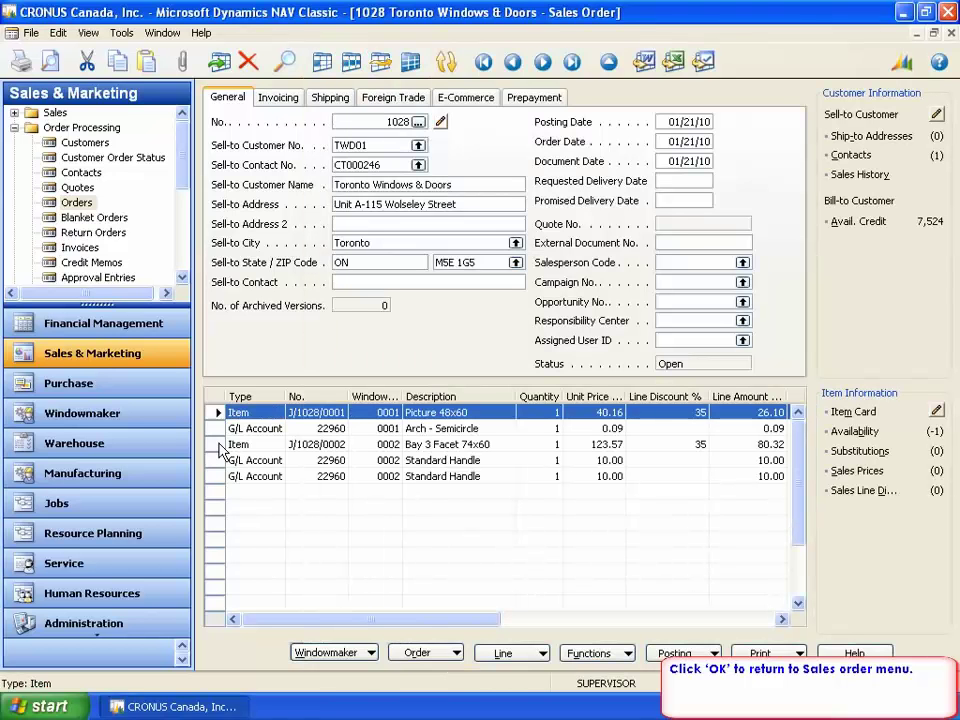
Start a new window item on order 1028 with a single fixed rectangle shape
click(216, 444)
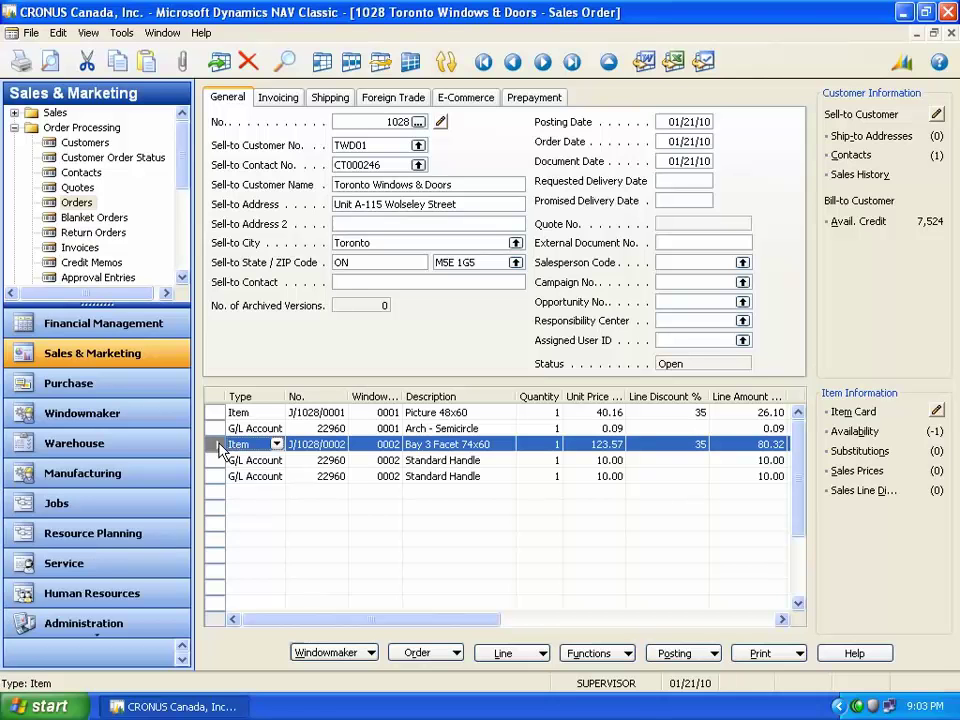
click(333, 653)
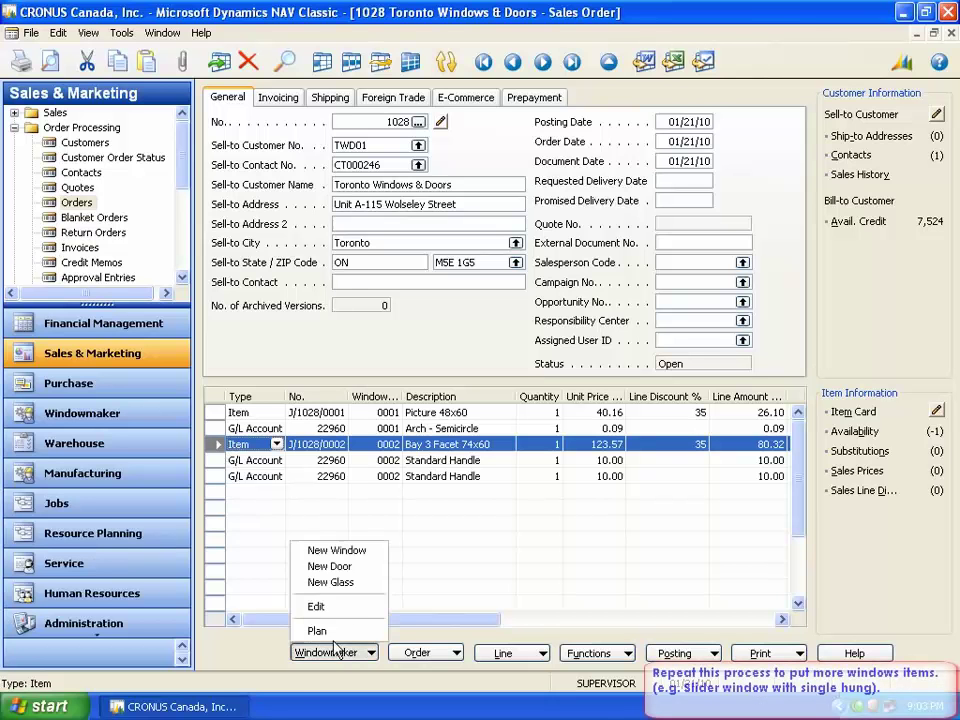
click(352, 552)
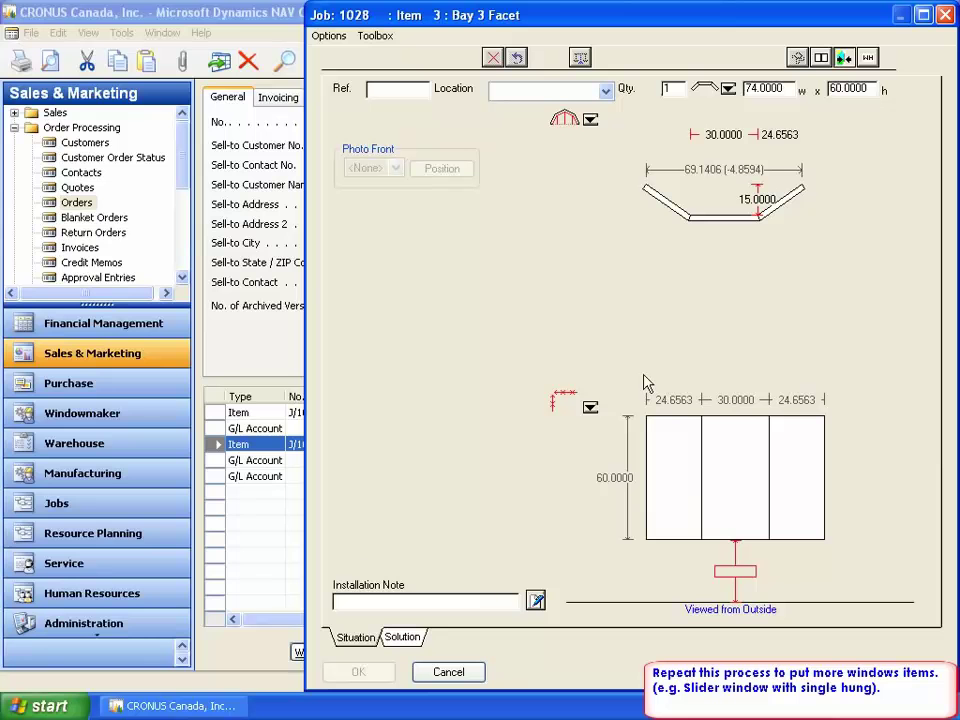
click(728, 89)
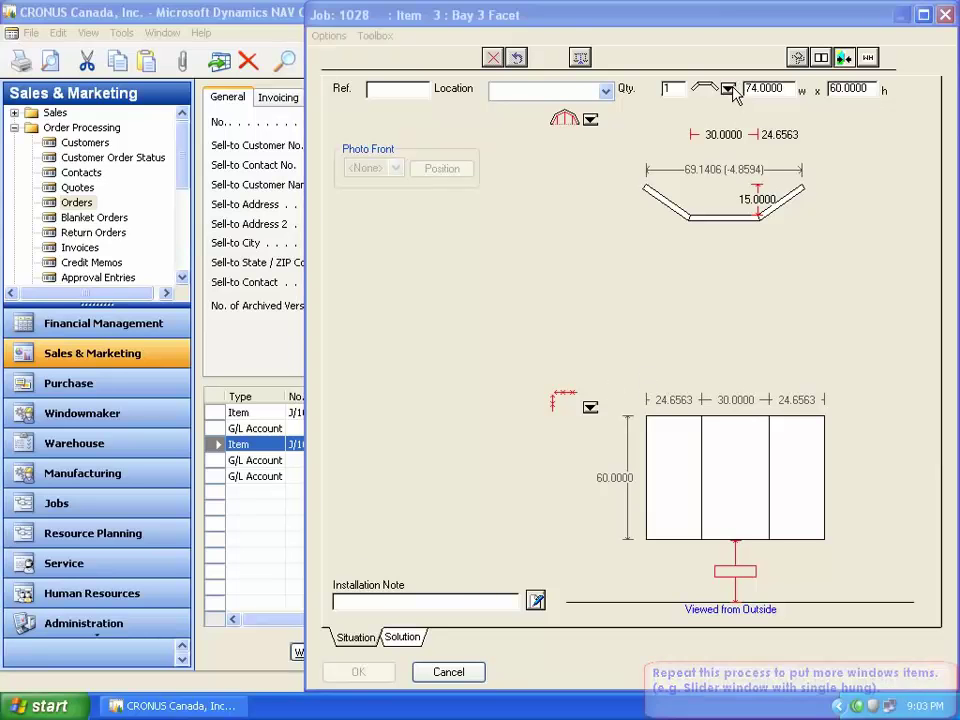
click(152, 62)
click(165, 450)
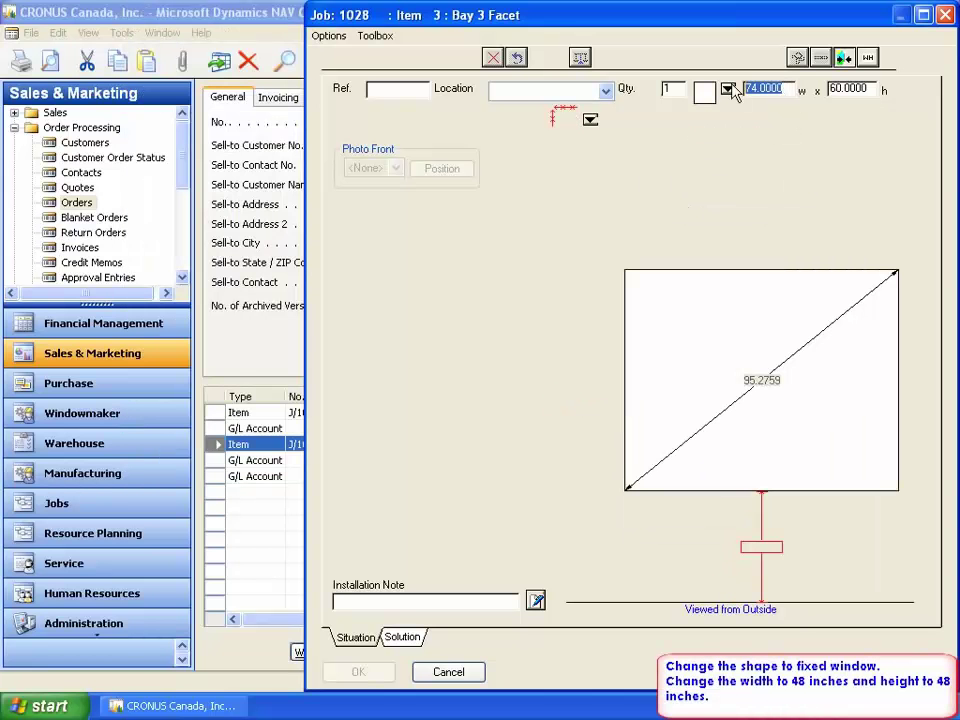
Size the fixed window to 48 wide by 48 high
text(480)
key(Tab)
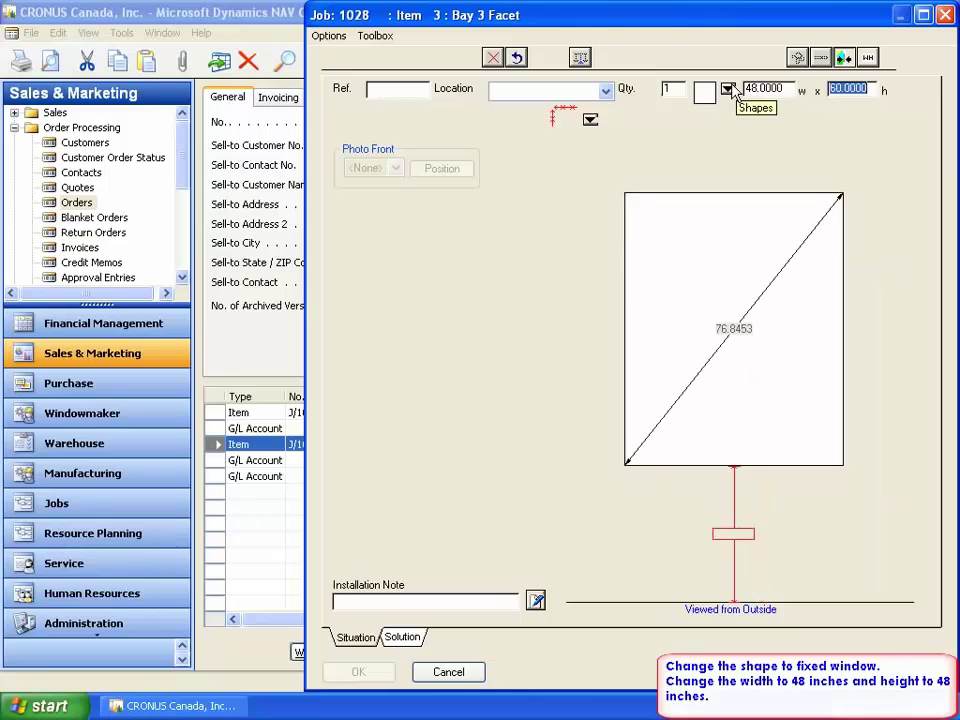
text(48)
key(Tab)
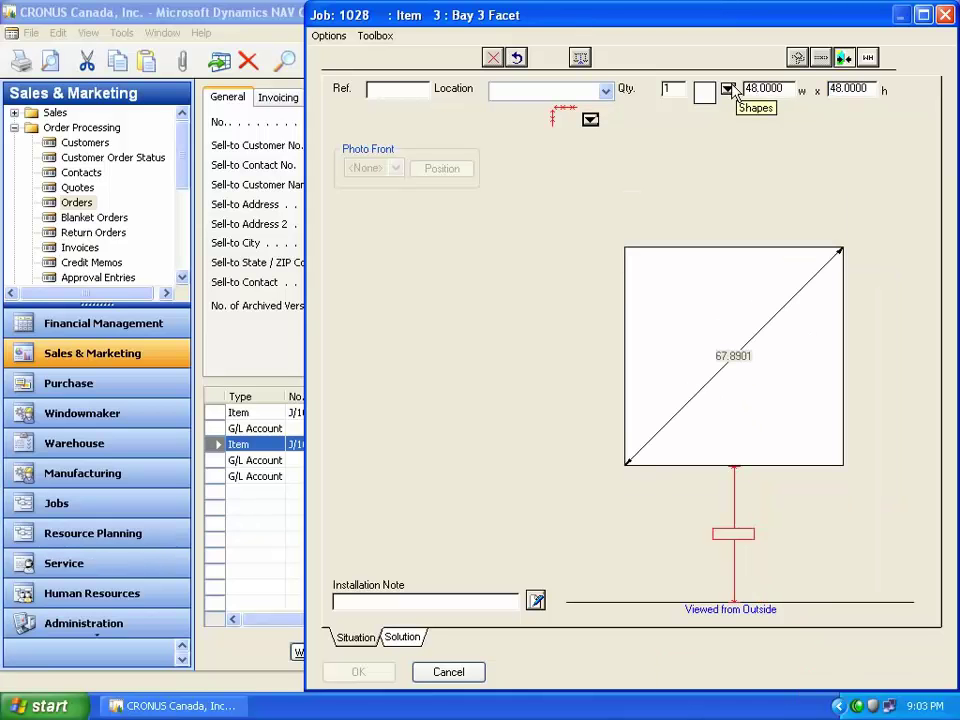
click(408, 638)
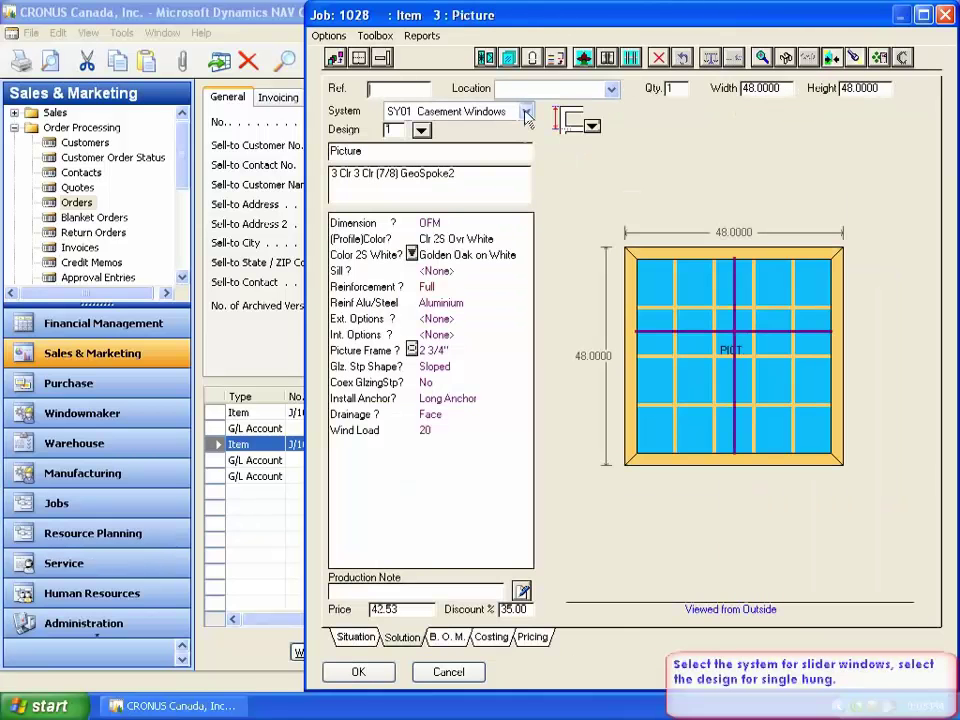
Switch to system SY02 SH/SS Windows with single hung design 460 and accept it as line 0003
click(525, 111)
click(484, 152)
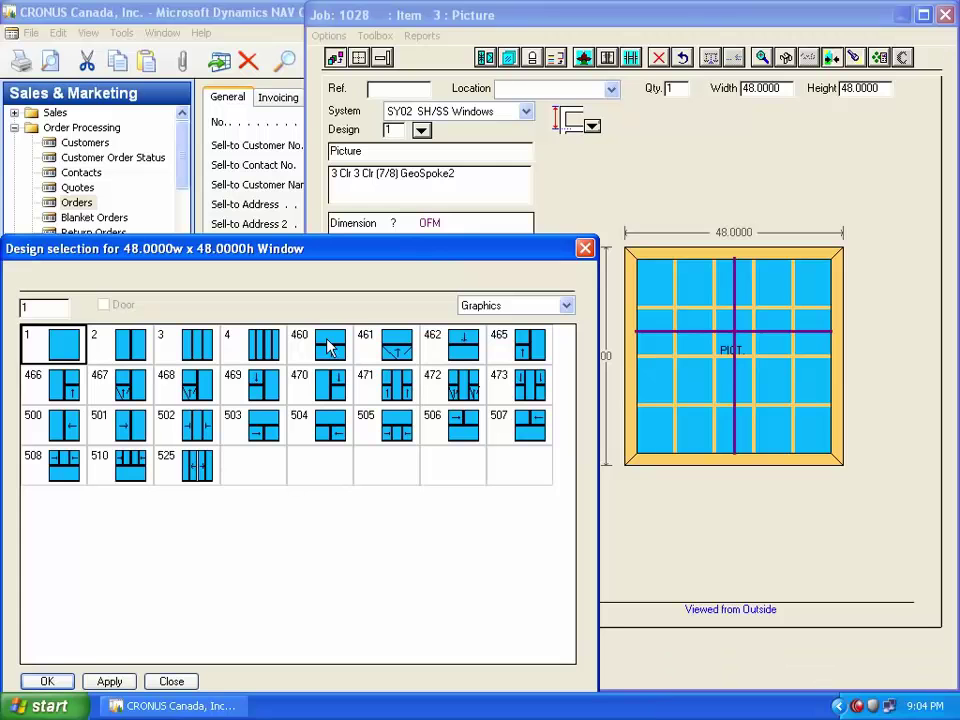
click(330, 345)
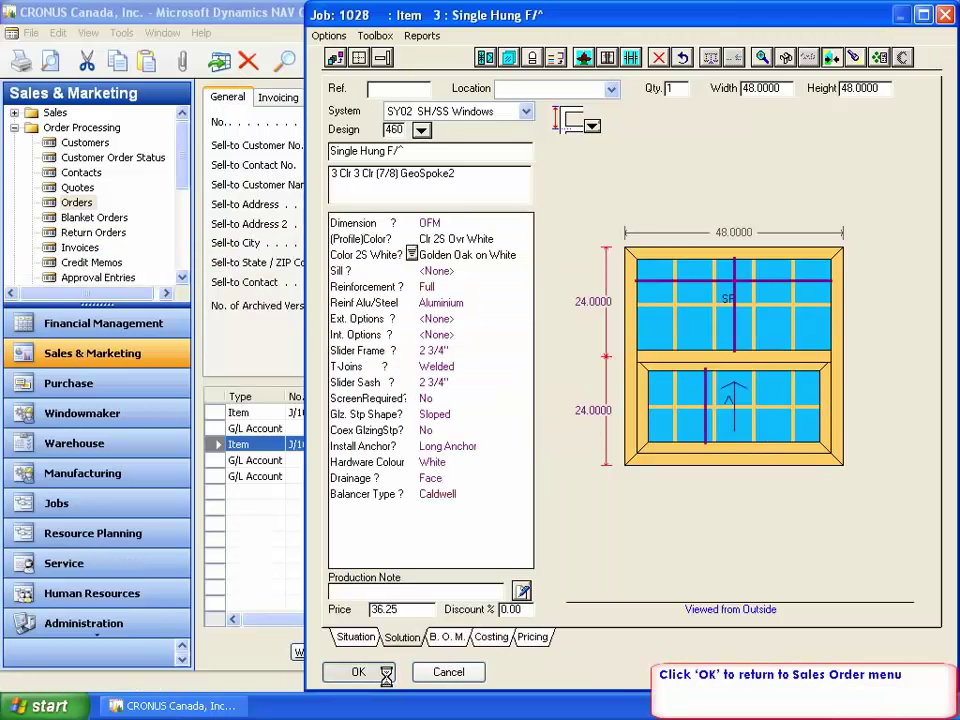
click(358, 672)
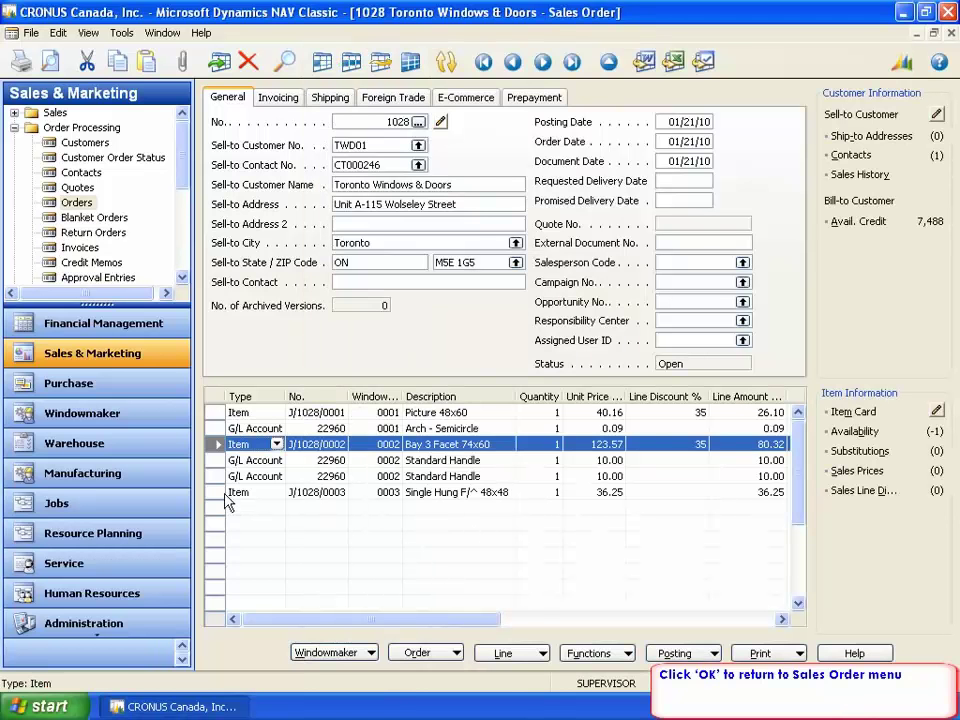
click(222, 496)
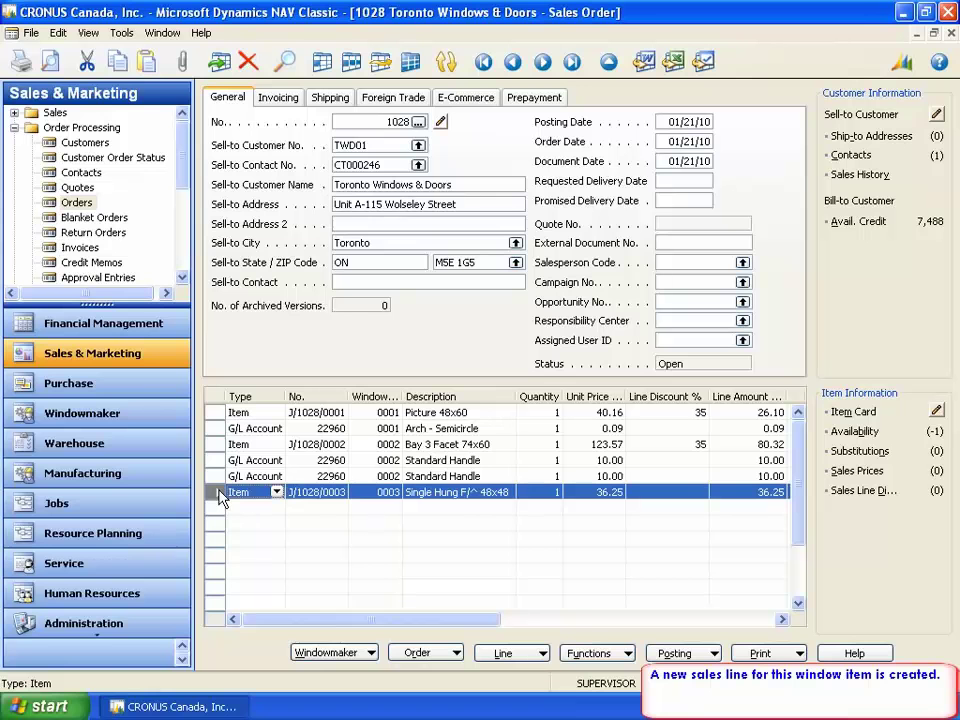
click(361, 655)
Add a new door using SY04 Residential Door Sys with width 40.0
click(329, 566)
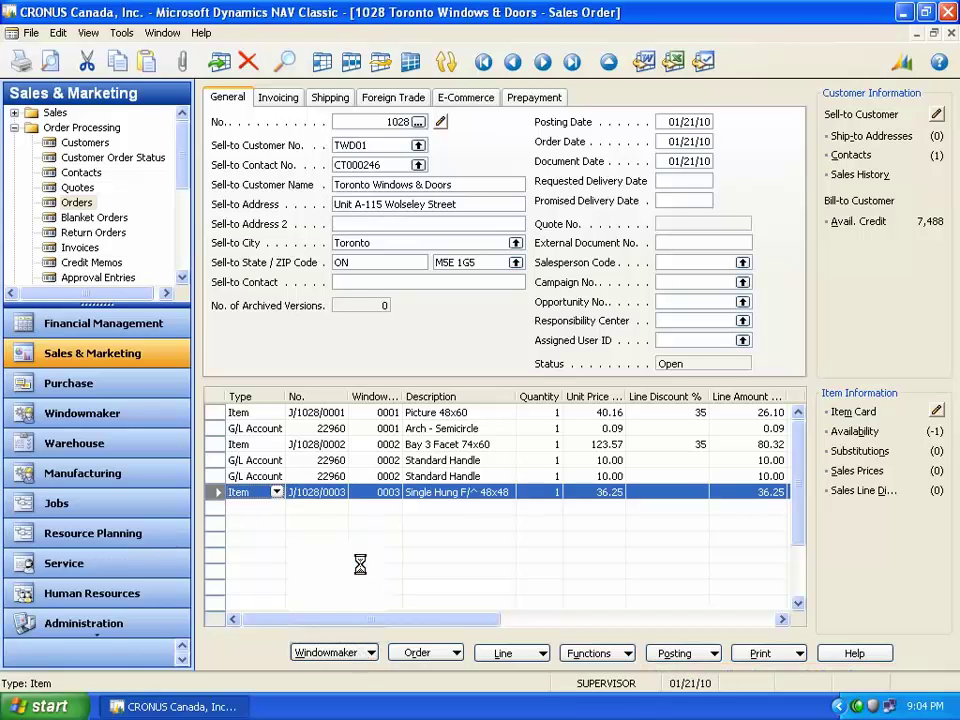
click(525, 112)
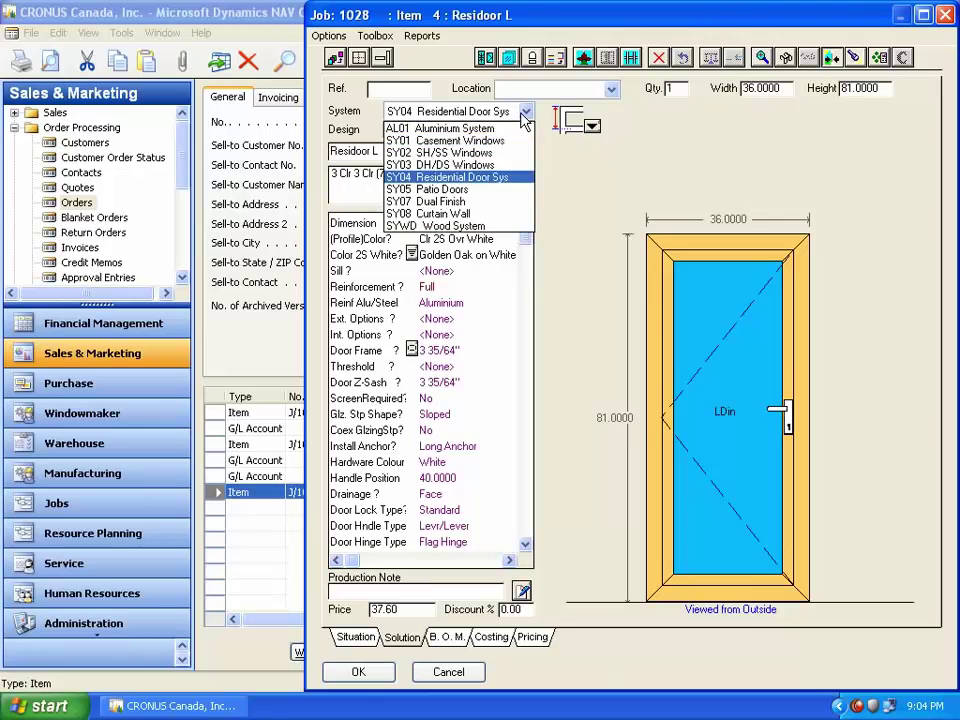
click(490, 177)
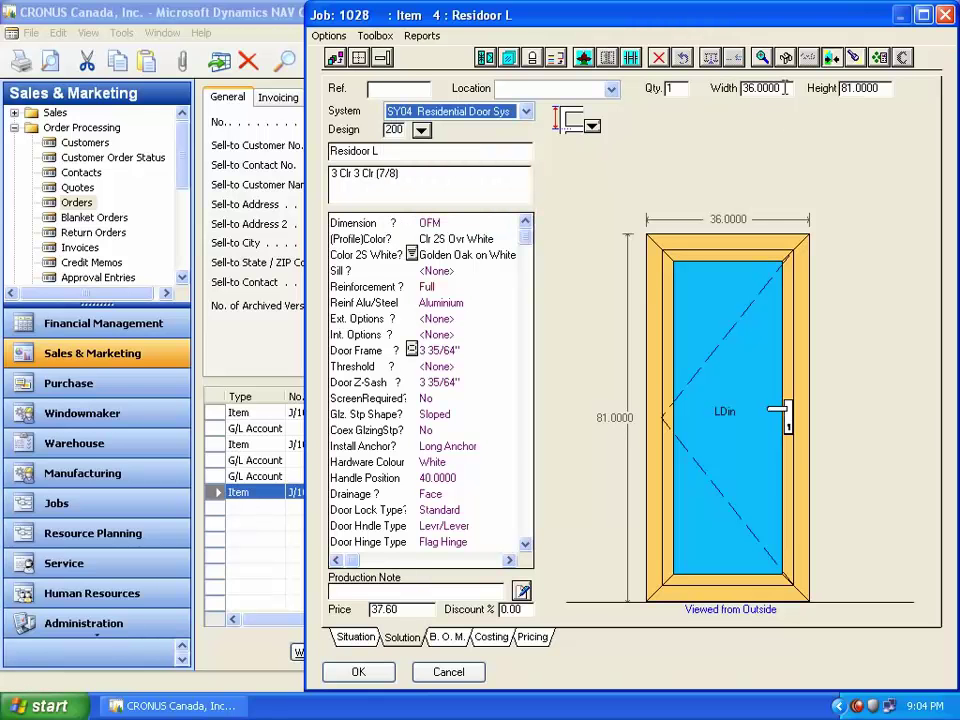
click(710, 90)
text(40.0)
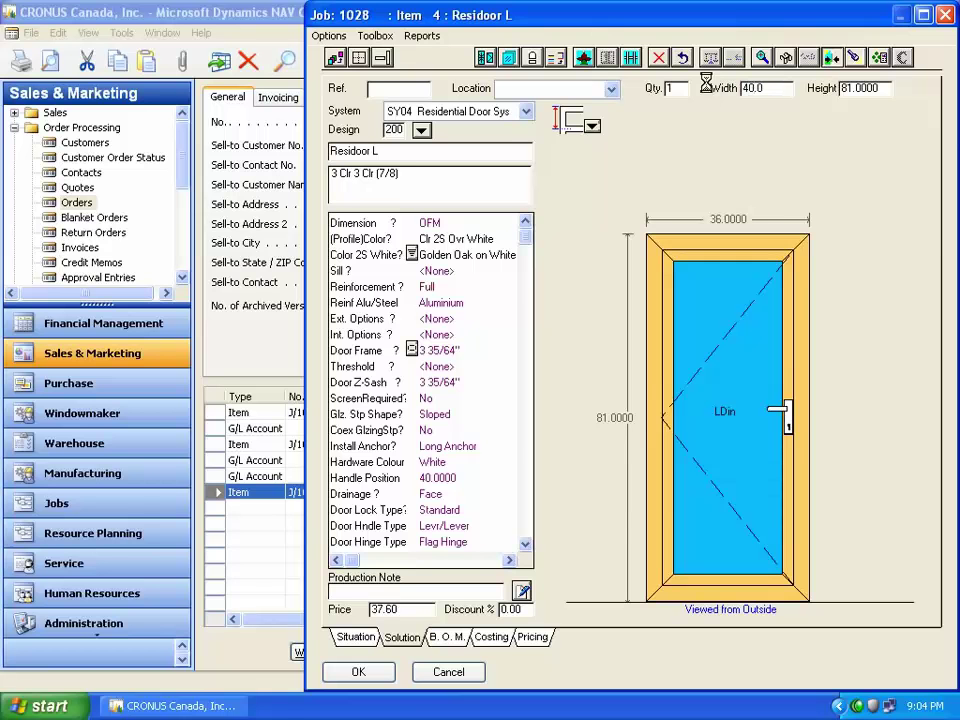
key(Tab)
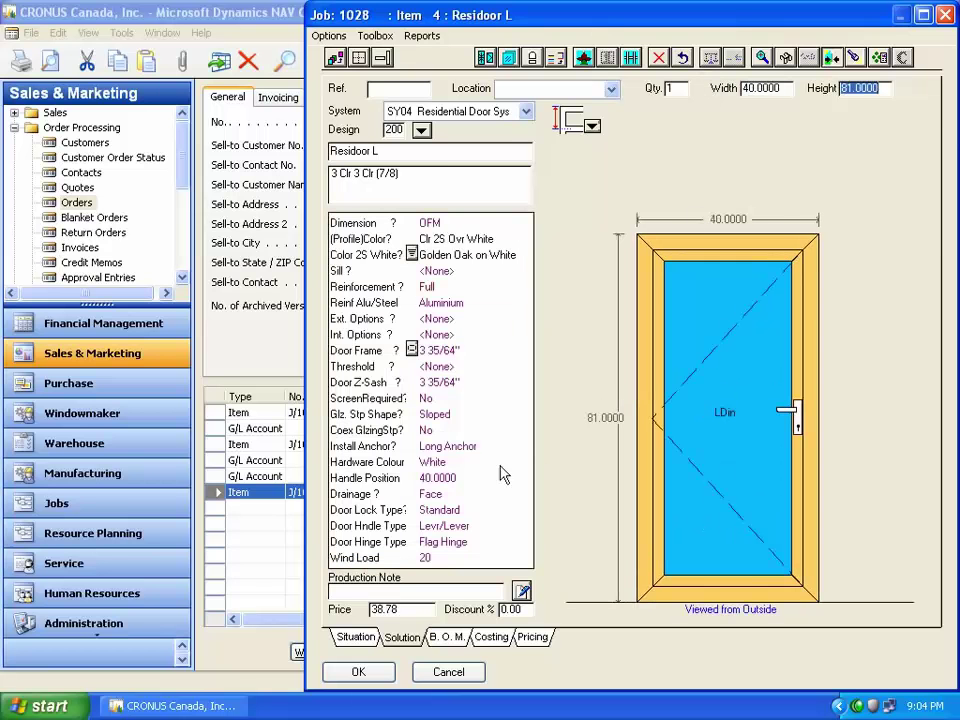
Set the door's hardware colour to Gold and accept it onto the order
click(477, 463)
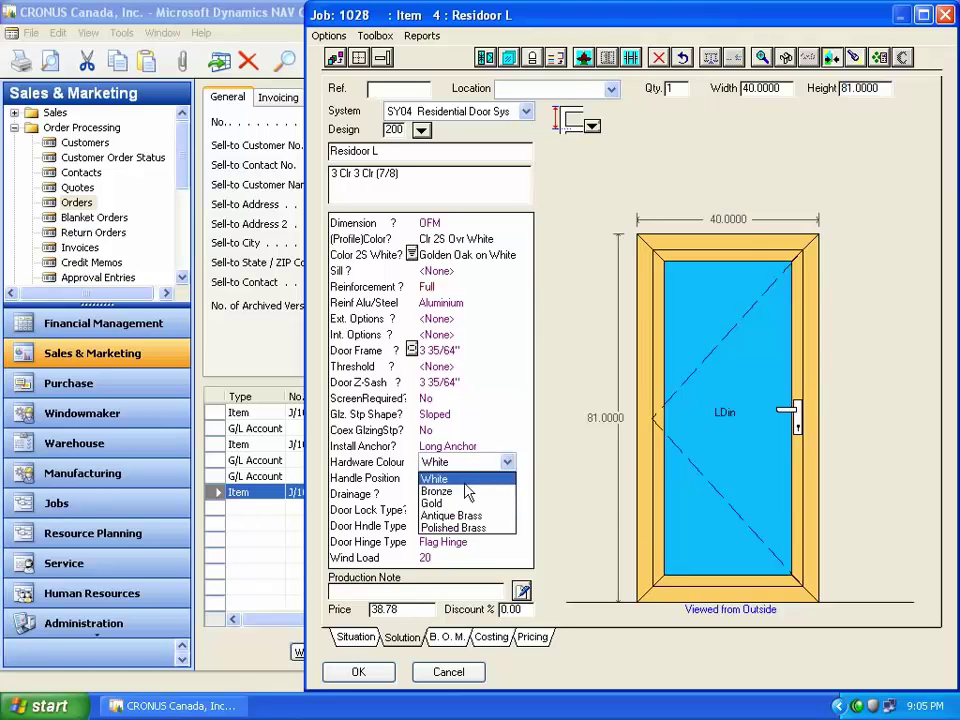
click(463, 510)
click(360, 671)
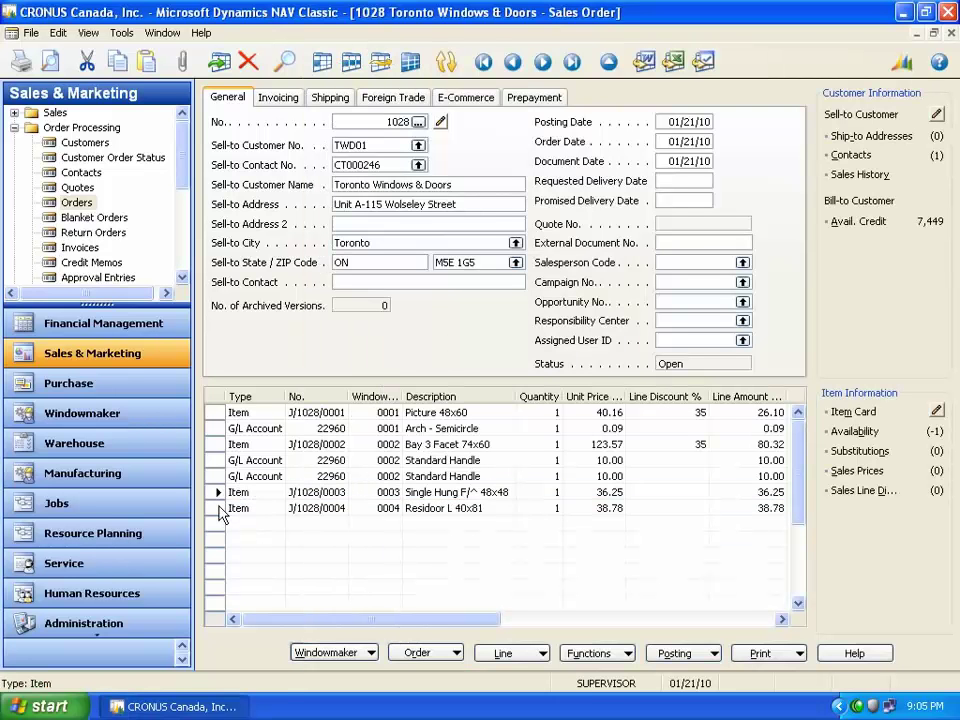
Select the new Residoor L 40x81 sales line on order 1028
click(218, 509)
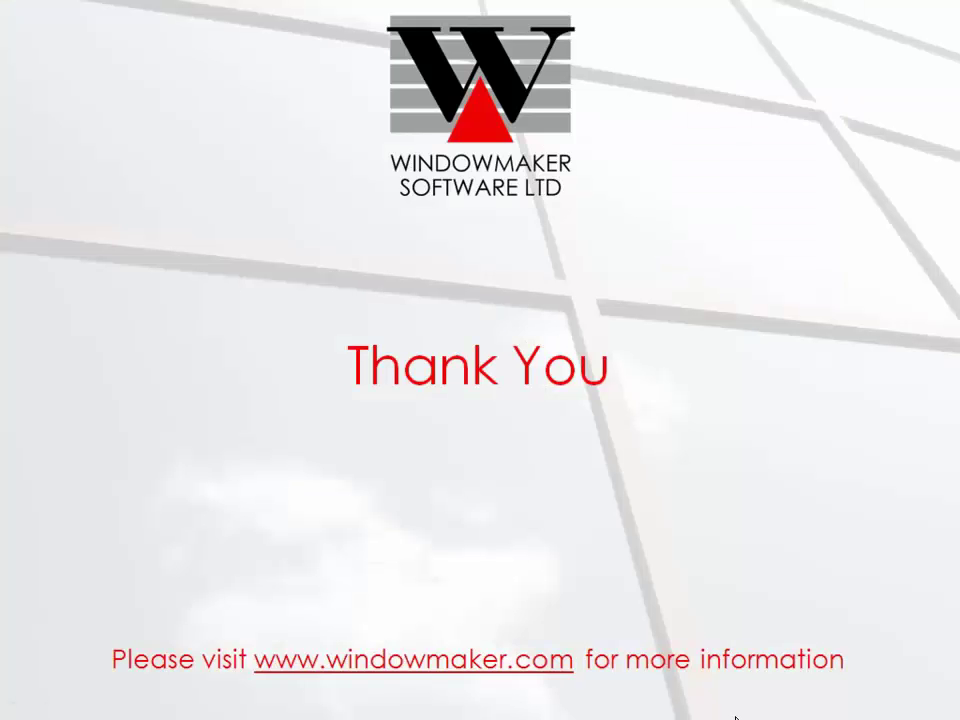
Advance from the Thank You slide to the Contact Us slide with the regional office numbers
click(735, 717)
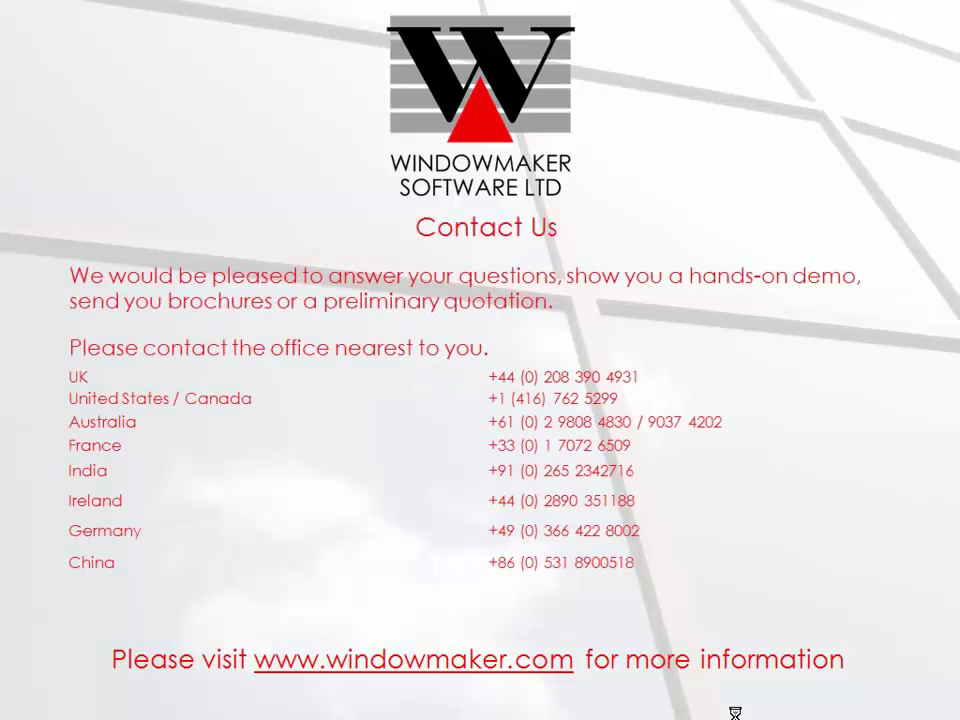